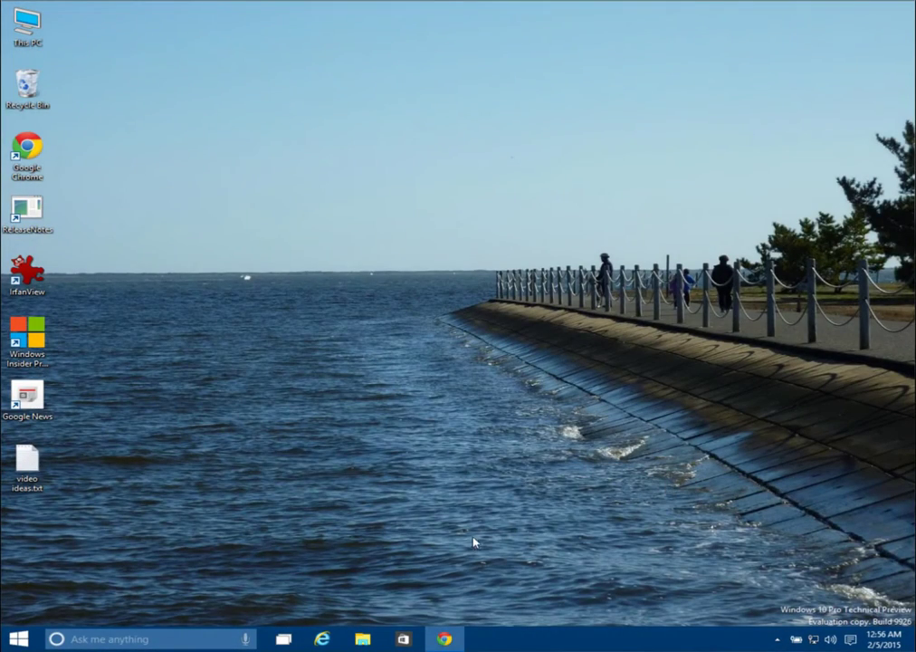
Launch Store (Beta) from the taskbar and let its home page load.
click(404, 641)
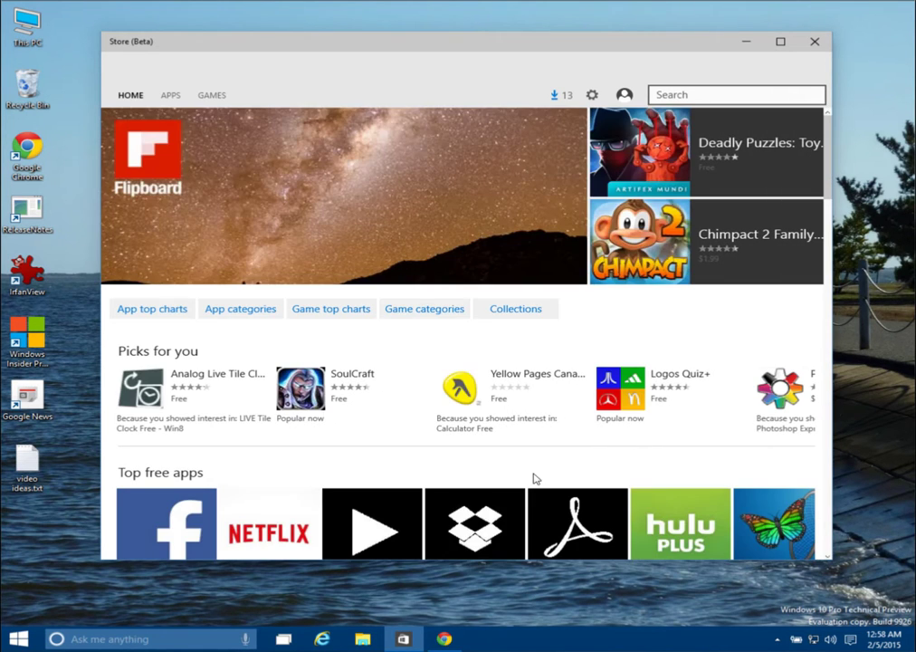
Search the Store for 'excel preview'.
click(683, 94)
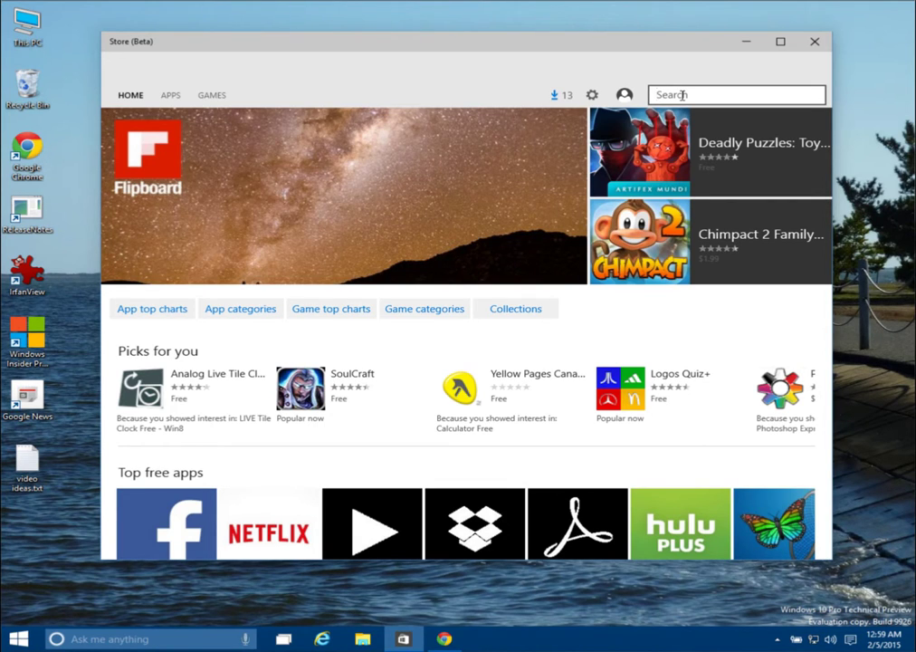
text(excel preview)
key(Return)
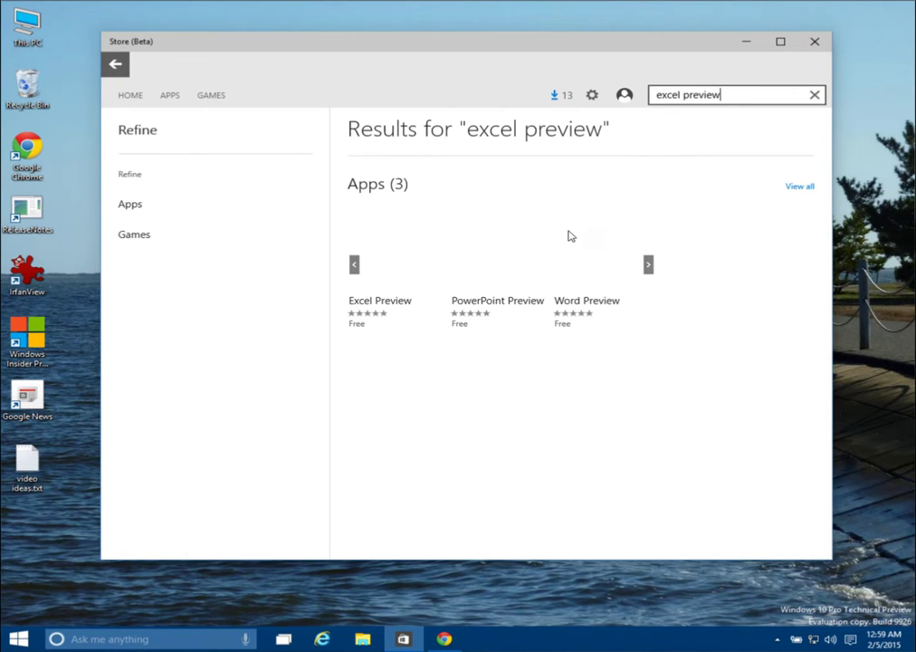
Get Word Preview for free and return to the search results.
mouse_move(498, 272)
click(576, 307)
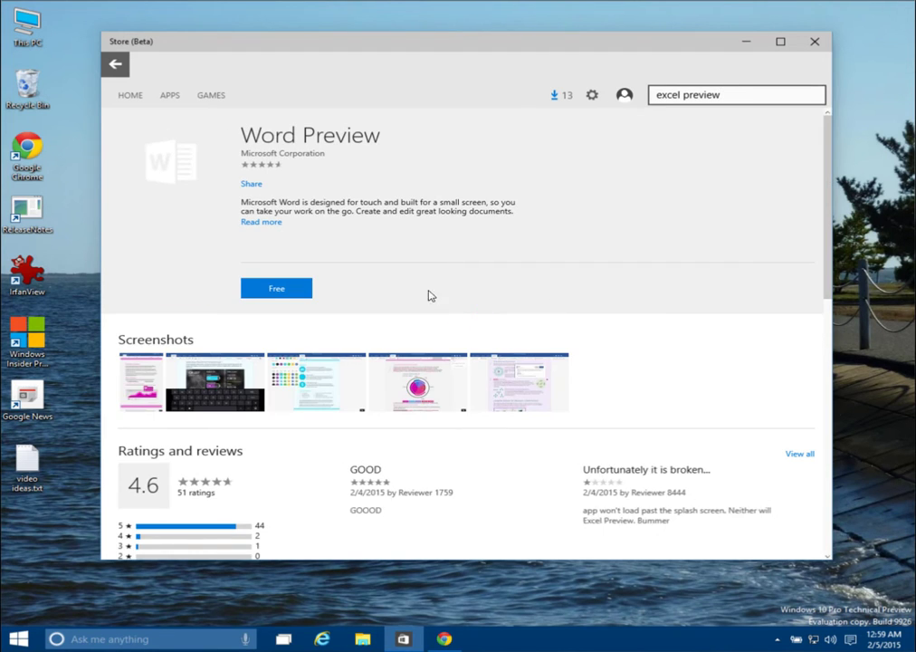
click(299, 292)
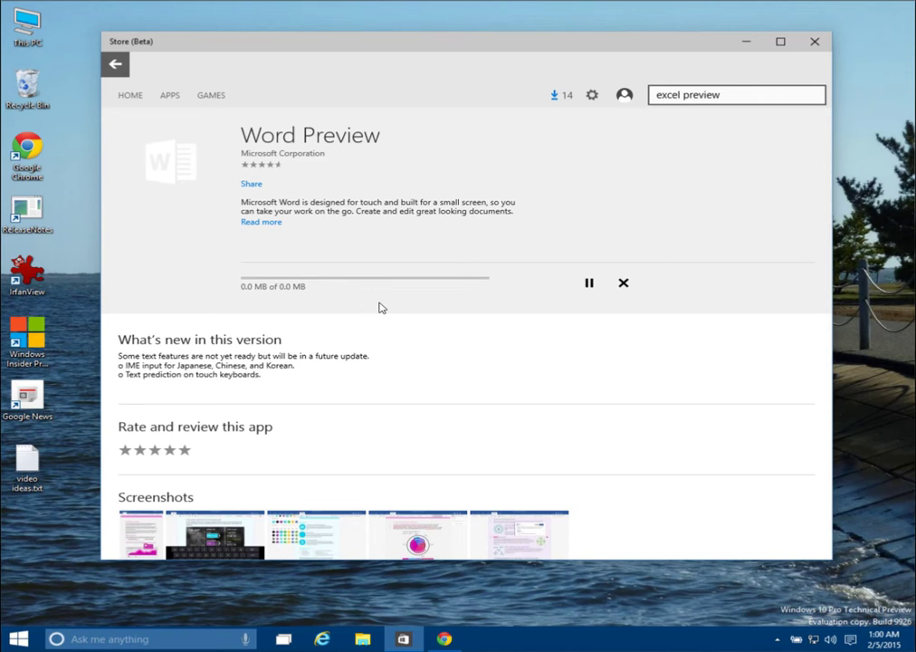
click(114, 70)
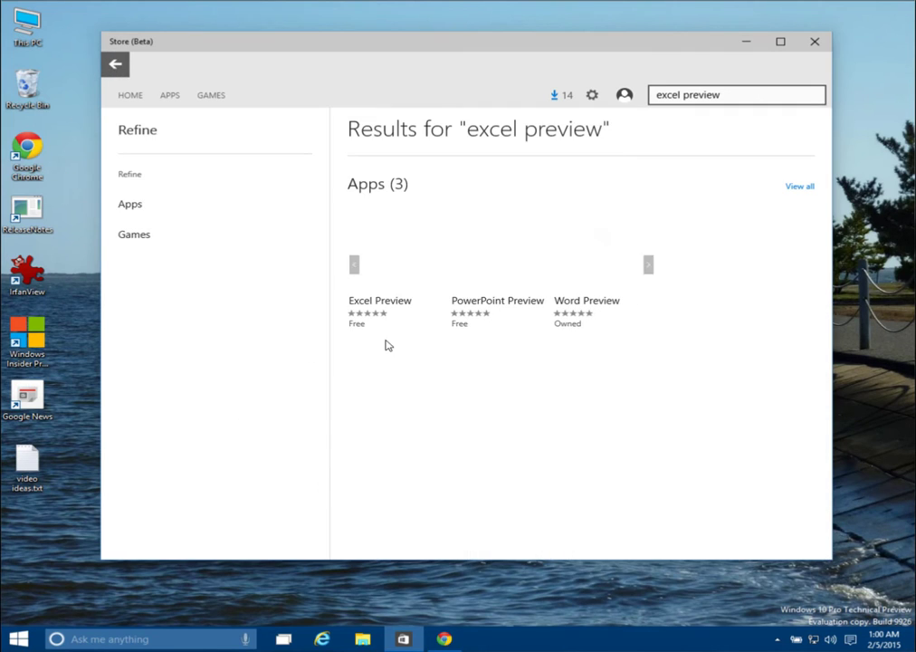
Get PowerPoint Preview for free and return to the search results.
click(469, 309)
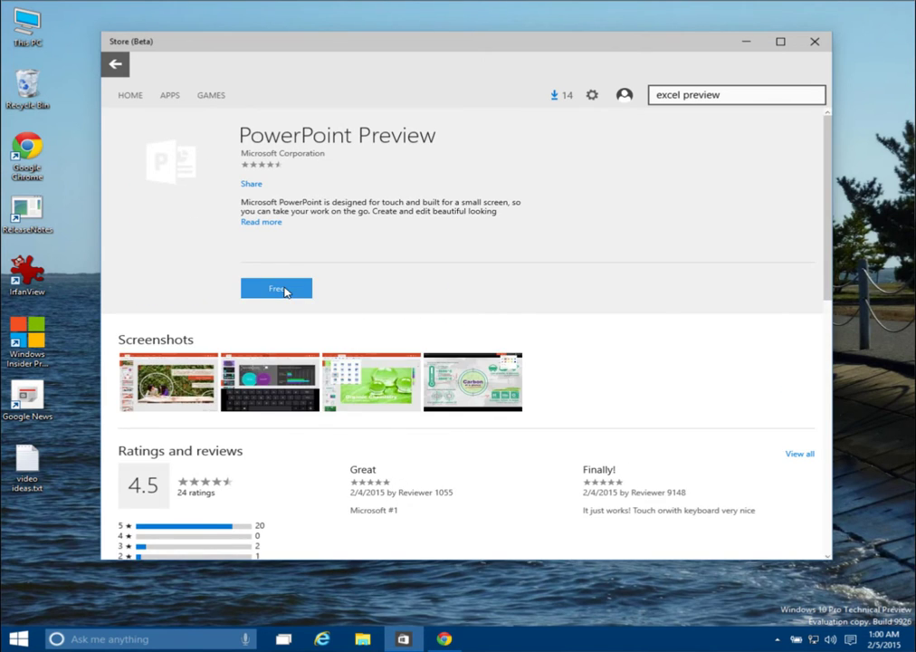
click(284, 290)
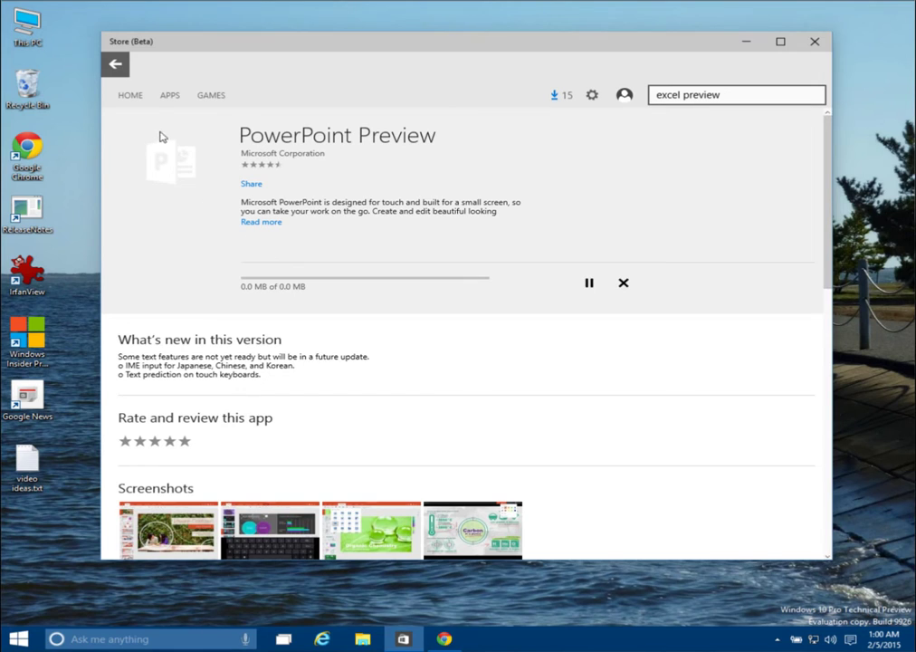
click(116, 64)
Get Excel Preview for free and view the Downloads and installs list.
mouse_move(380, 272)
click(370, 307)
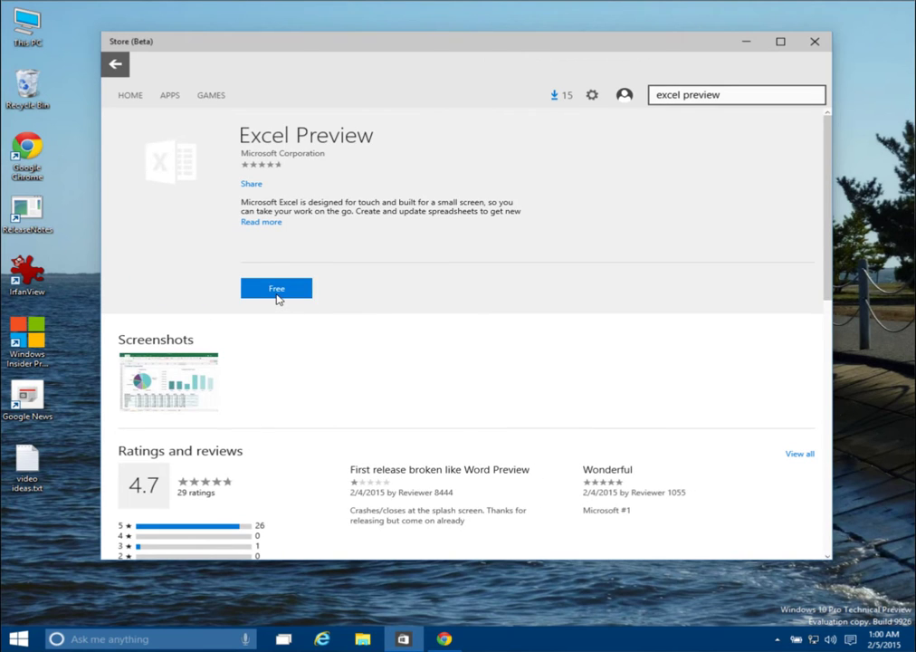
click(277, 289)
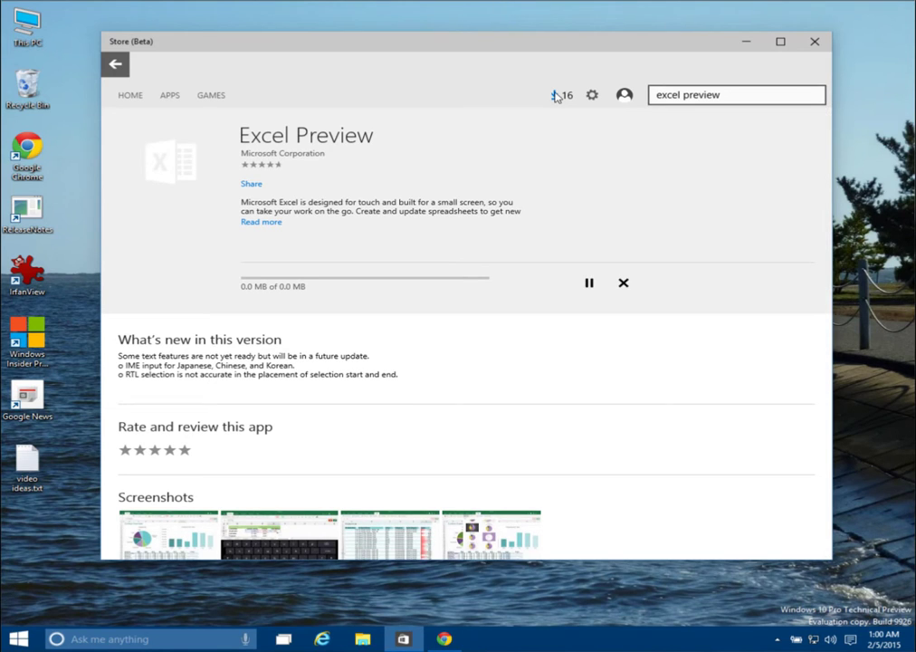
click(557, 97)
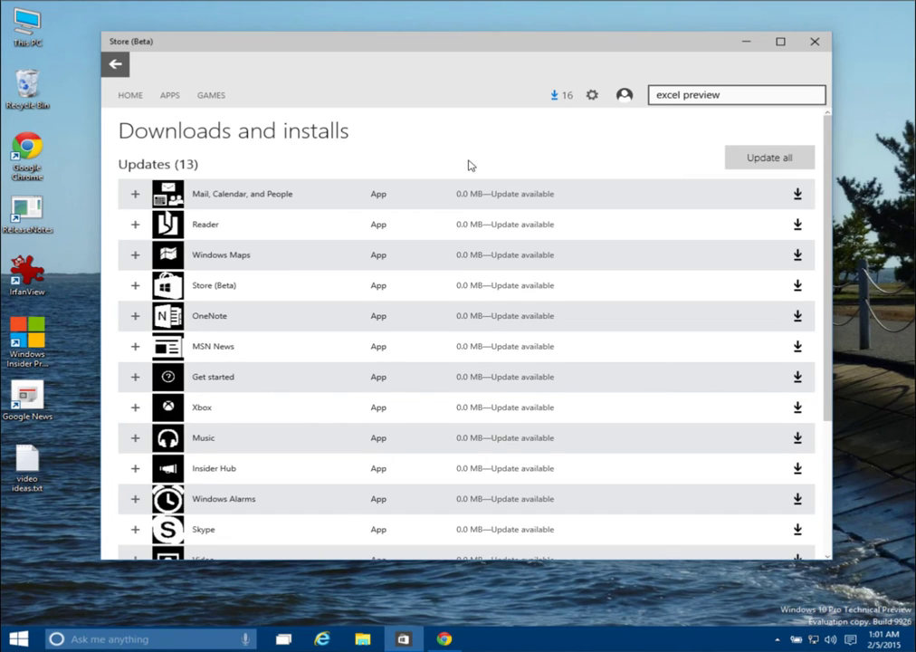
Scroll the Downloads and installs page to check the queued downloads.
mouse_move(468, 166)
scroll(724, 347, down, 3)
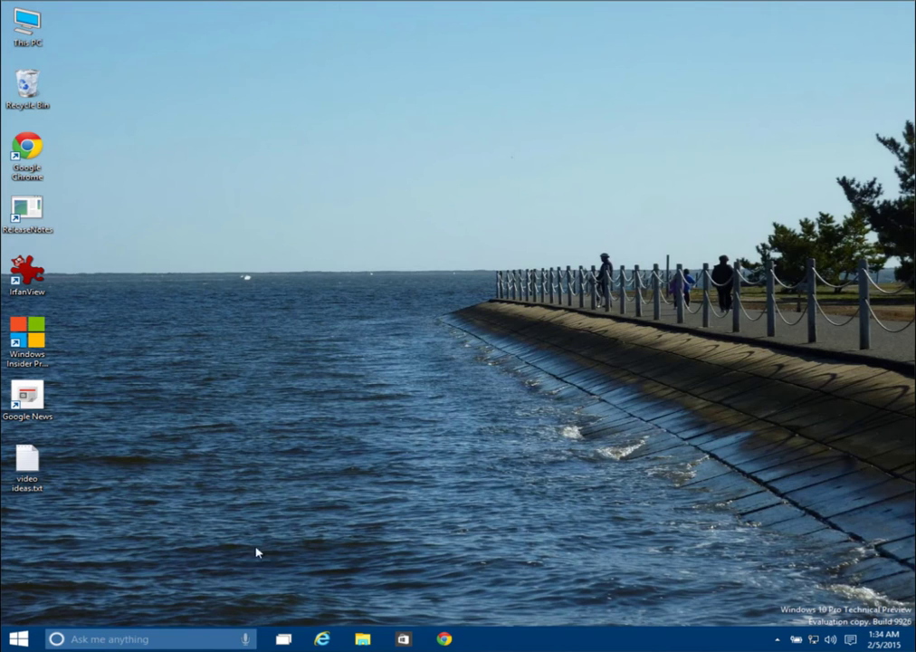
Launch Word Preview from the Start menu's All apps list under W.
click(31, 641)
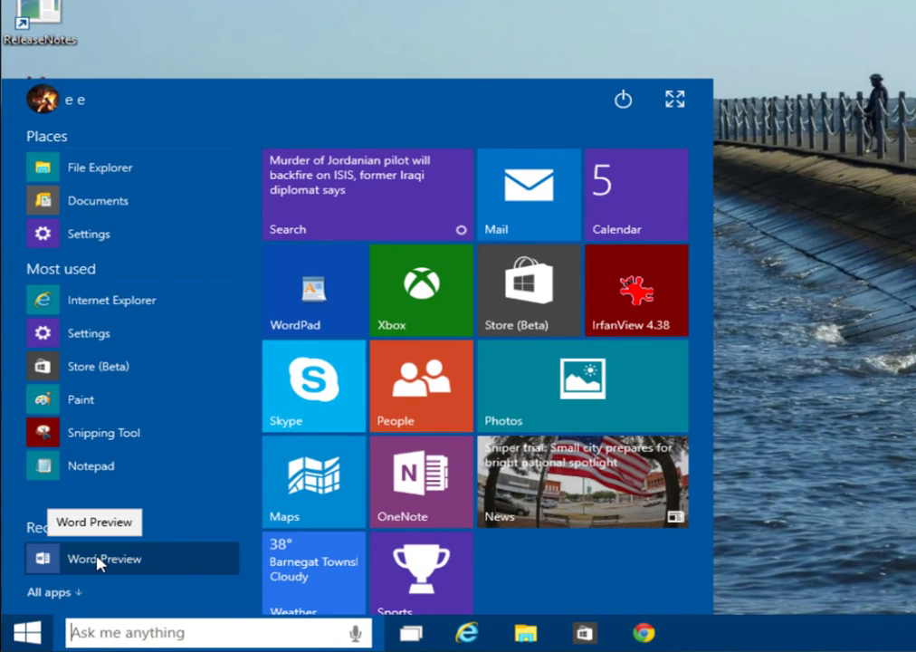
click(65, 593)
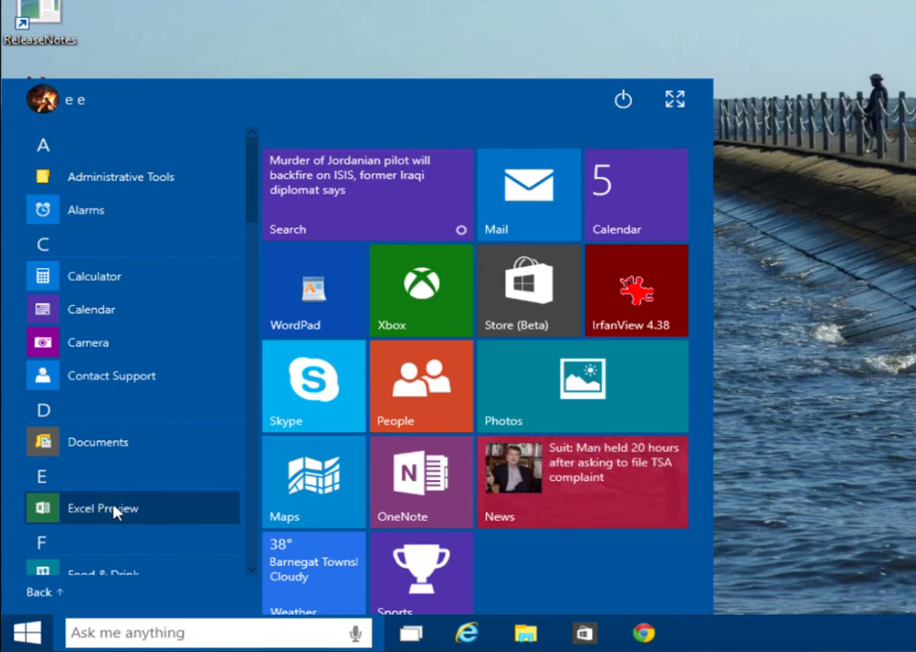
scroll(114, 513, down, 5)
scroll(118, 513, down, 5)
scroll(118, 511, up, 2)
scroll(118, 511, down, 4)
scroll(140, 511, down, 2)
scroll(141, 512, down, 4)
scroll(145, 516, down, 2)
scroll(148, 518, down, 2)
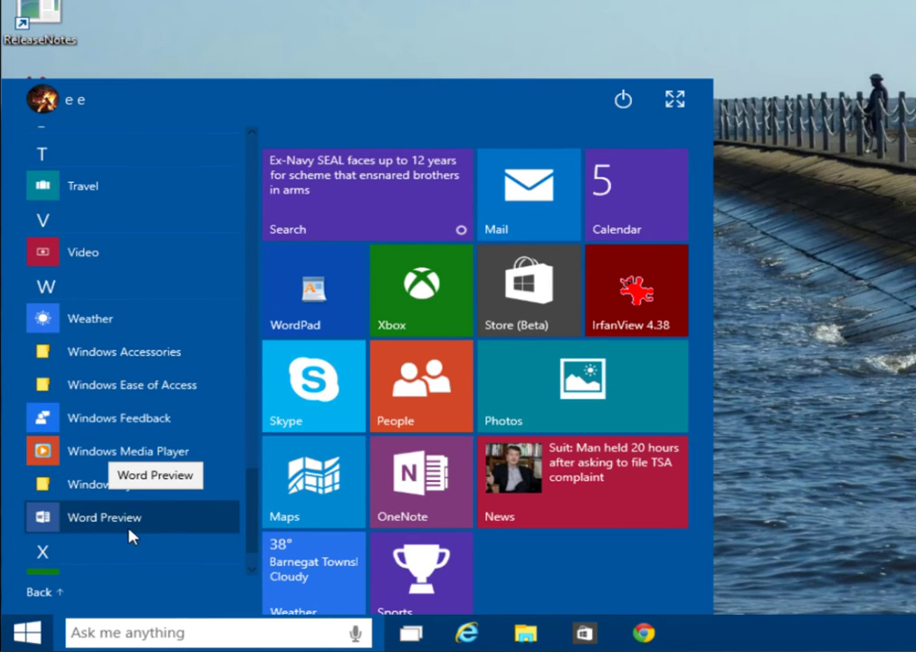
click(131, 522)
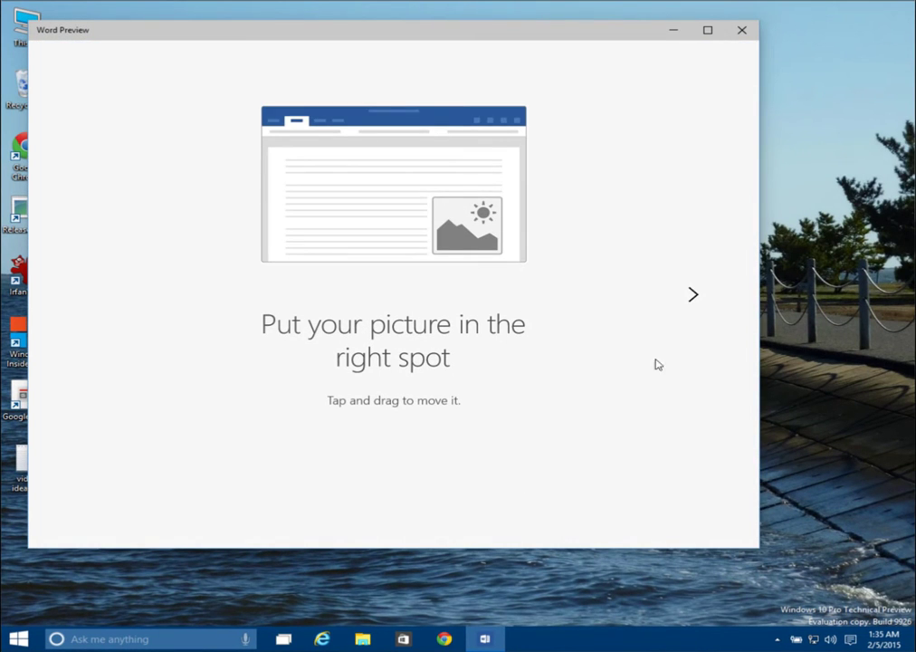
Step through Word Preview's tour pages and choose to use Word for free.
click(694, 297)
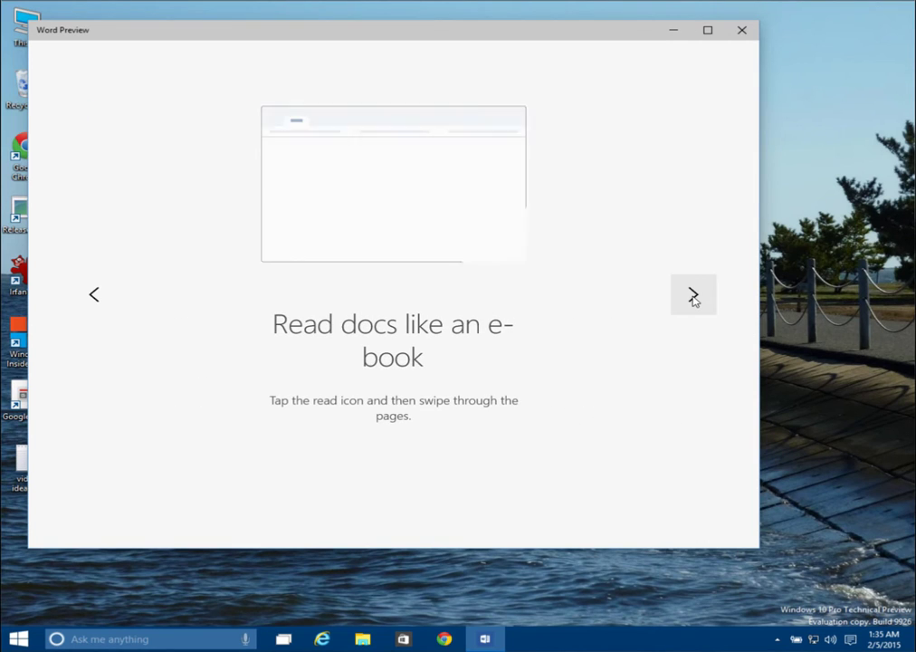
click(694, 297)
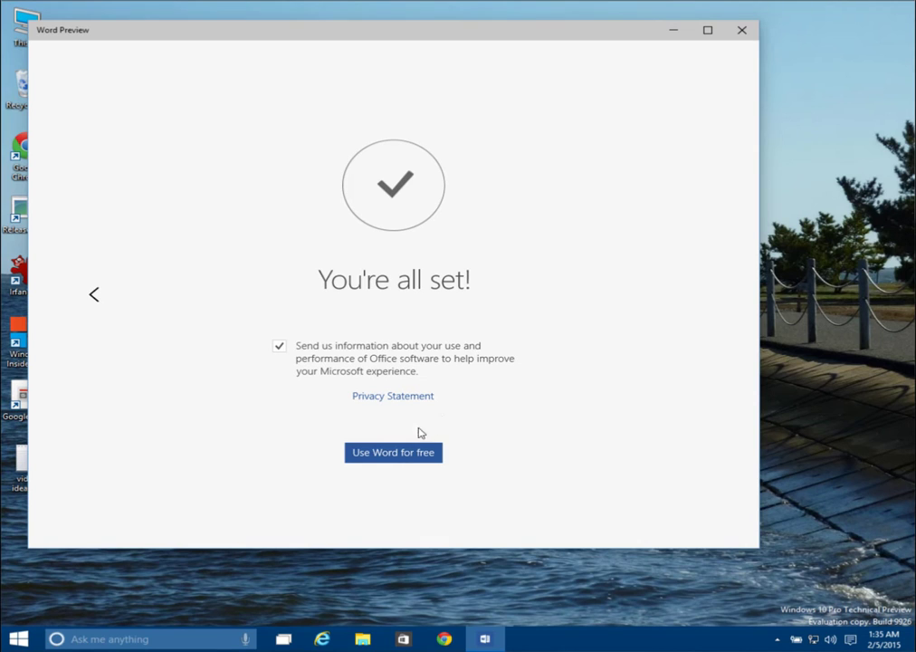
click(416, 455)
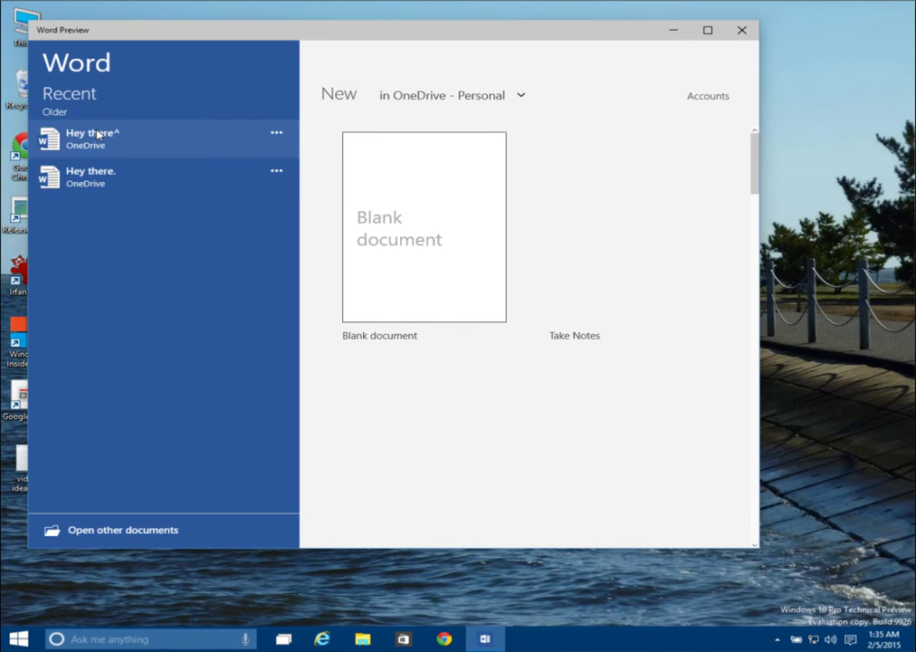
Create a blank document and set its font to Arial.
click(389, 232)
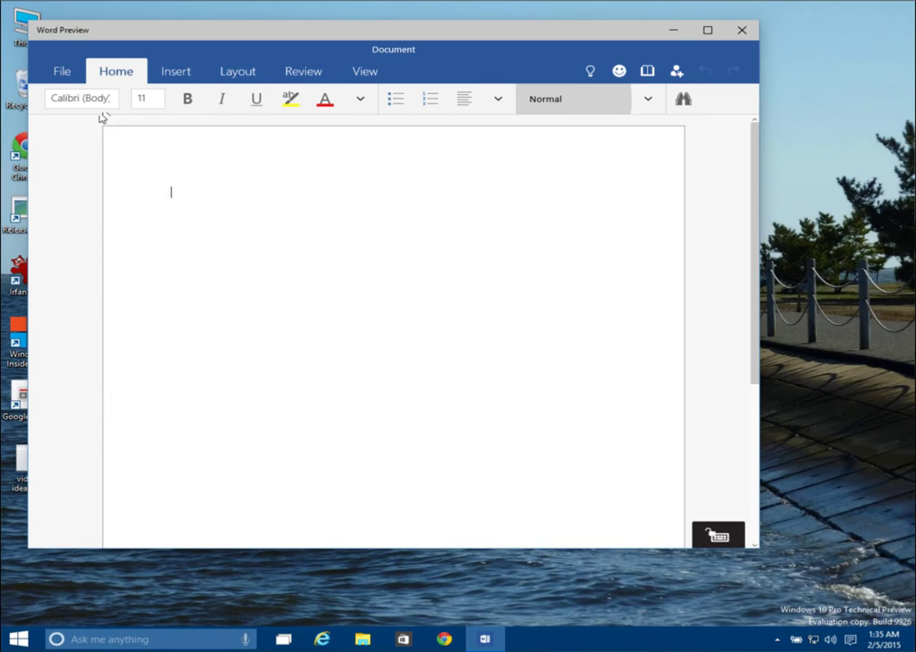
mouse_move(81, 98)
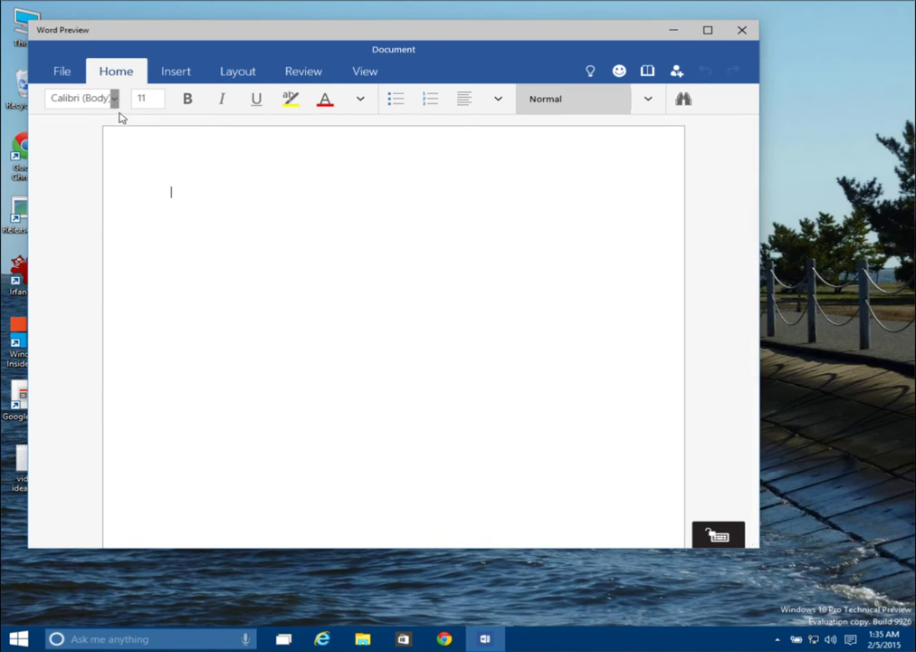
click(115, 99)
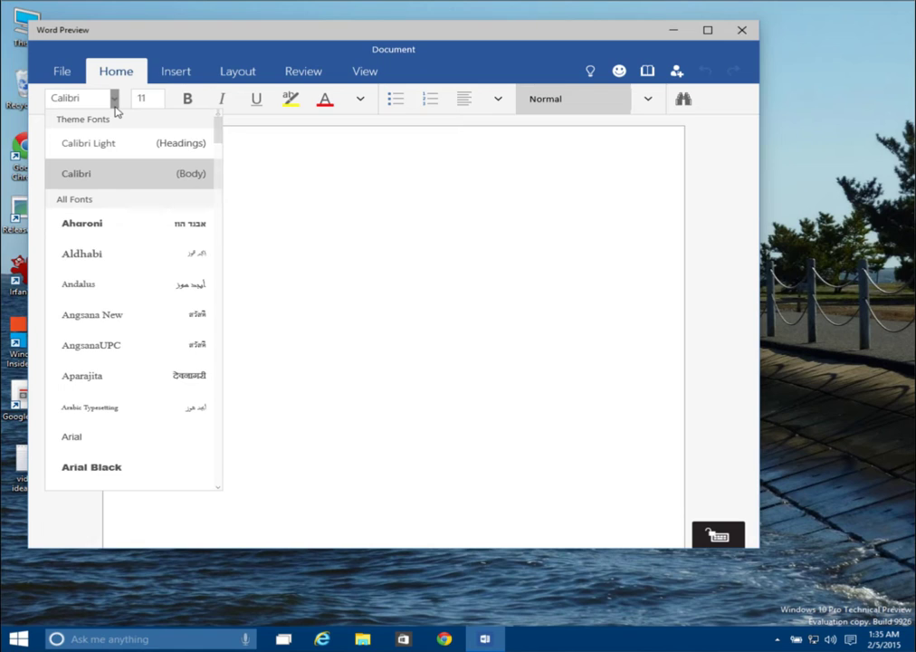
click(104, 444)
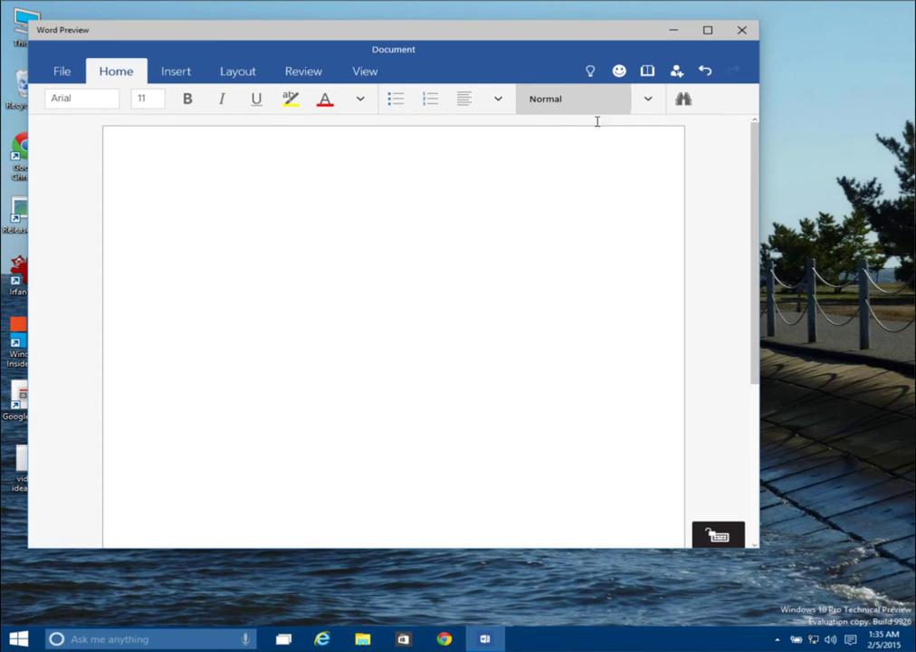
click(194, 81)
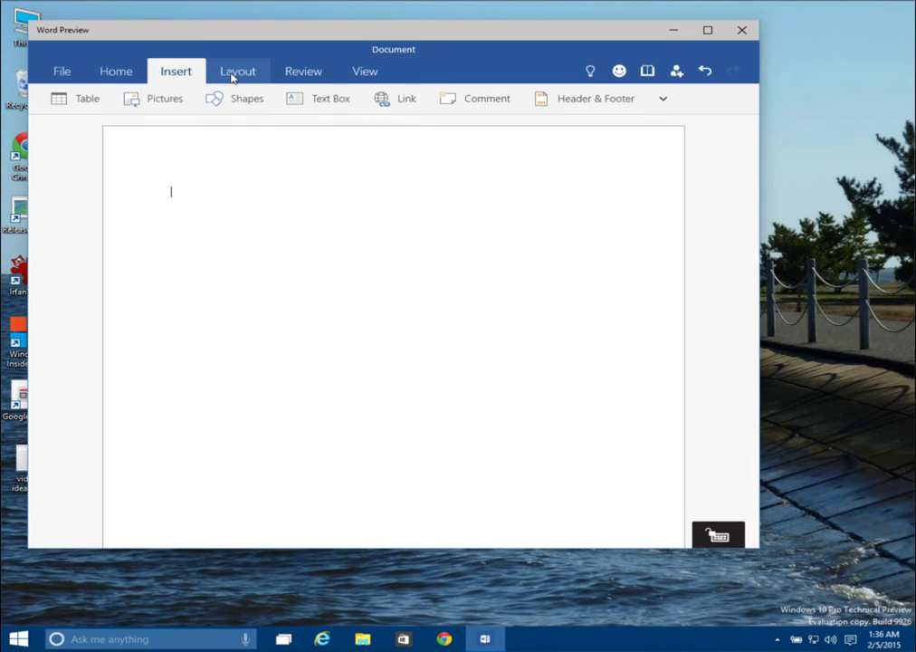
click(234, 78)
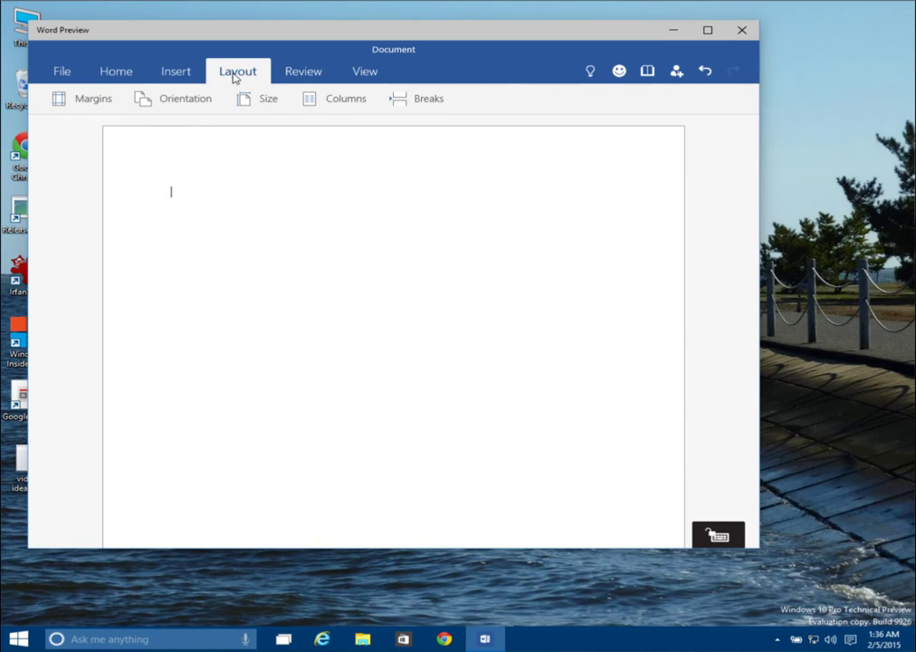
click(288, 76)
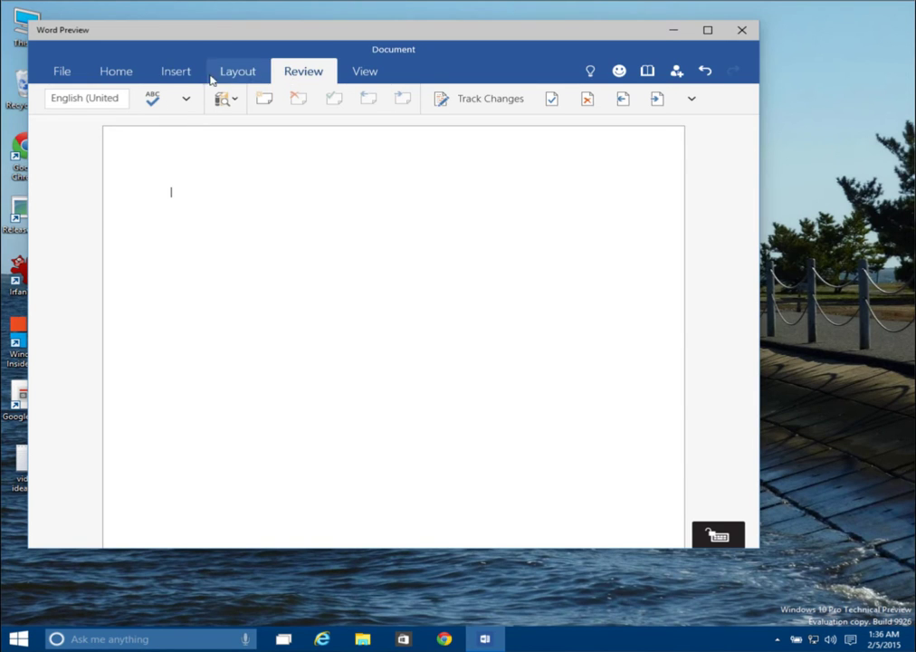
click(73, 72)
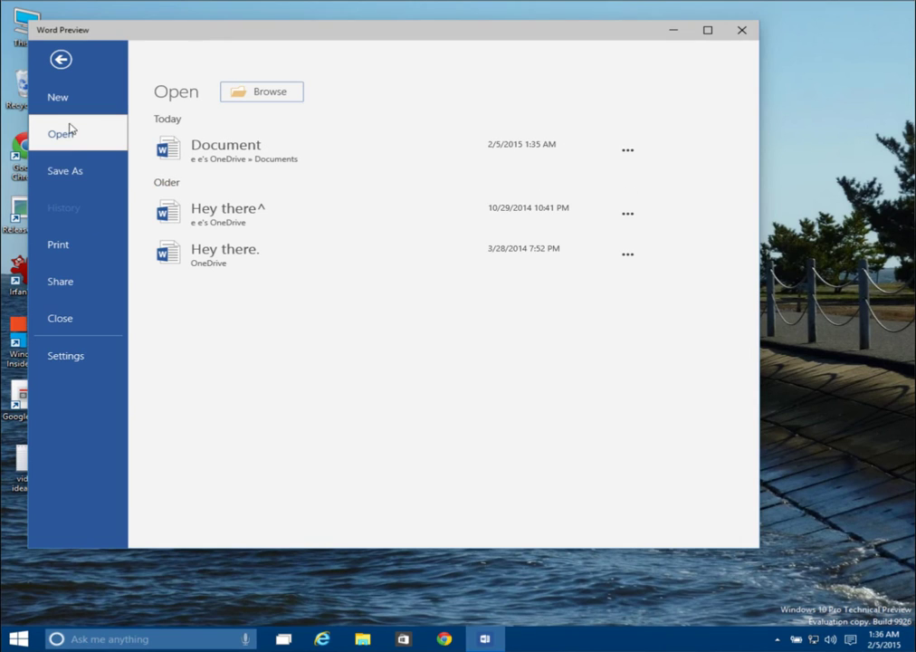
click(60, 59)
click(116, 73)
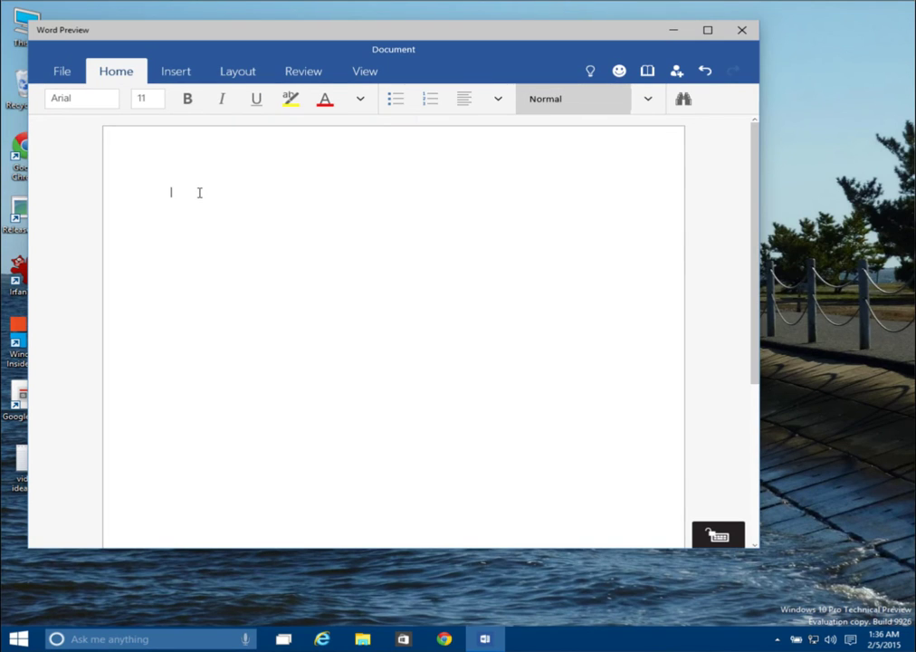
Type 'This is a test.', make the line bold, then close Word Preview.
text(This is a test.)
drag(234, 192, 170, 192)
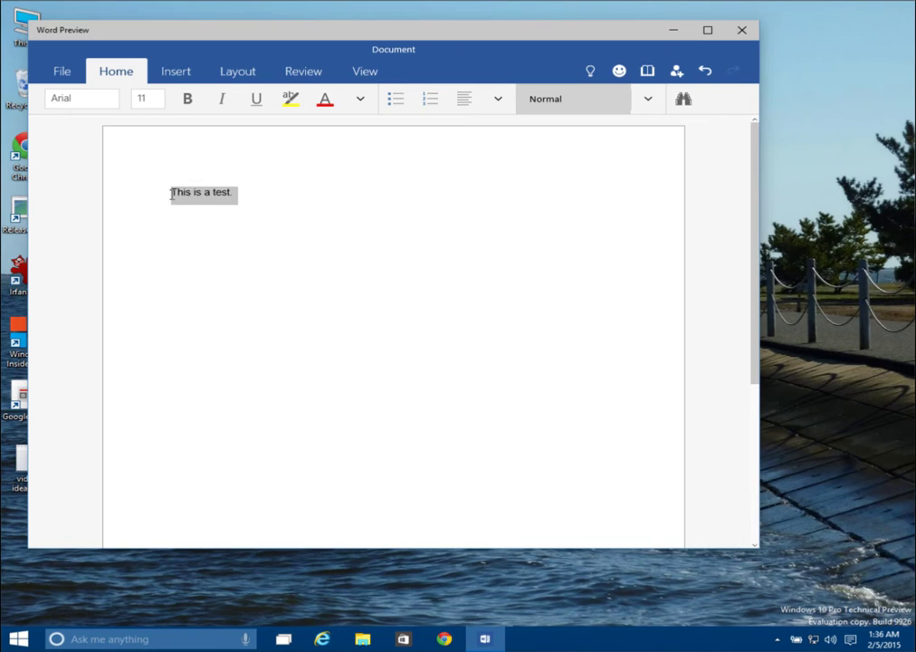
click(191, 103)
click(263, 194)
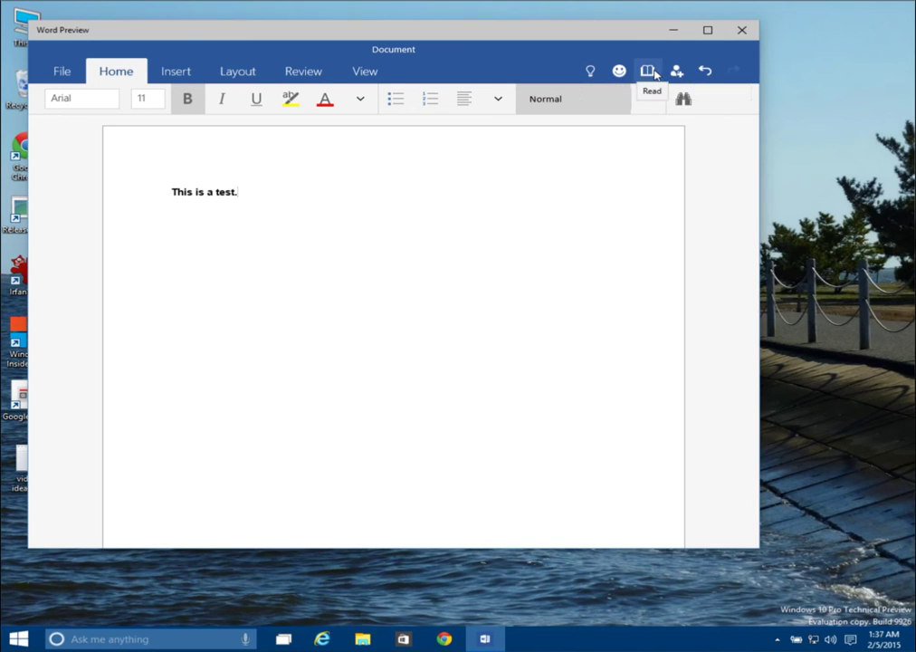
click(739, 38)
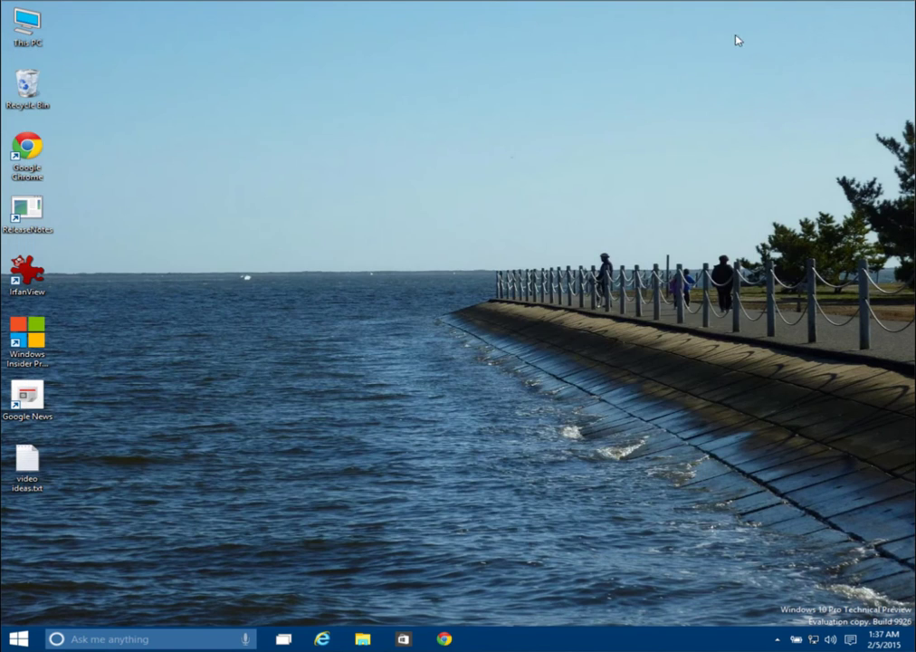
Launch Excel Preview from the Start menu's All apps list under E.
click(19, 640)
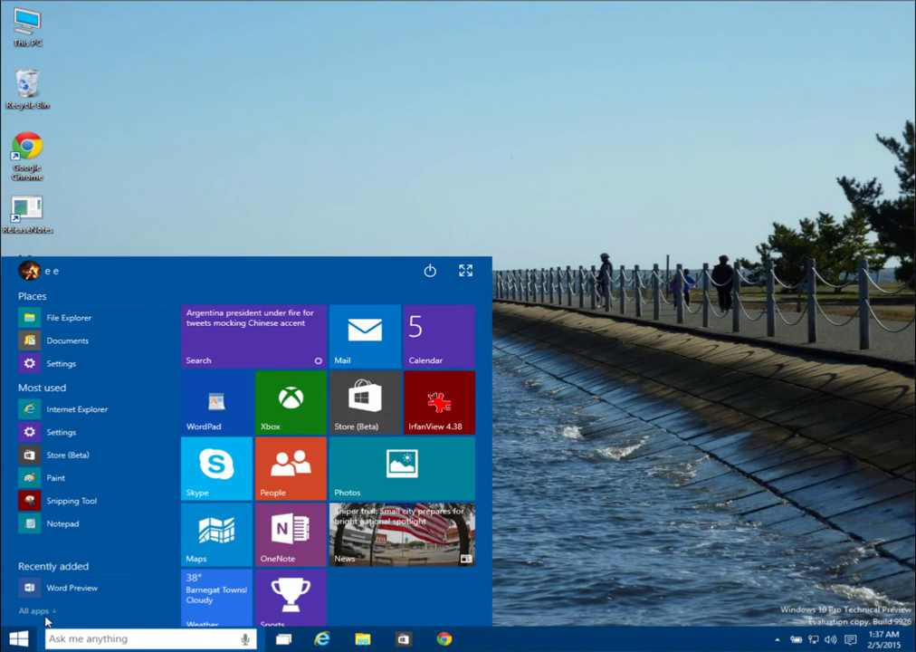
click(36, 611)
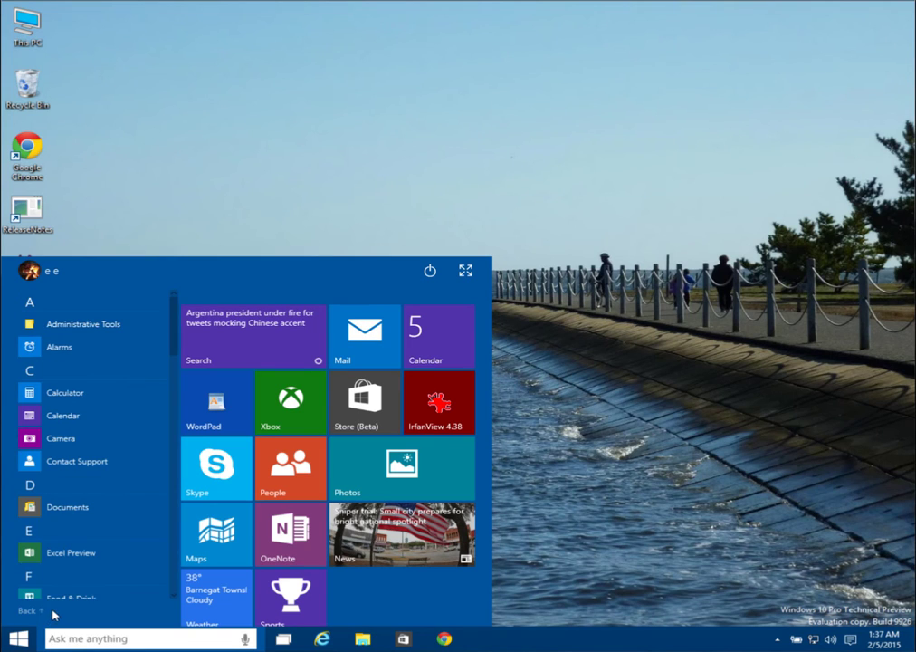
click(67, 563)
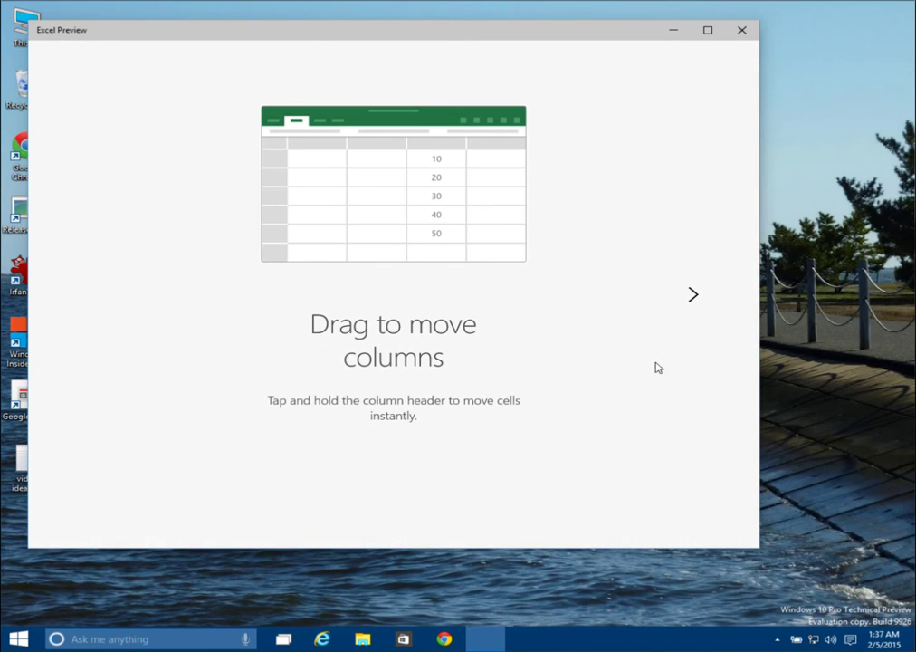
Finish the Excel Preview intro pages and choose Use Excel for free.
click(693, 297)
click(694, 297)
click(412, 457)
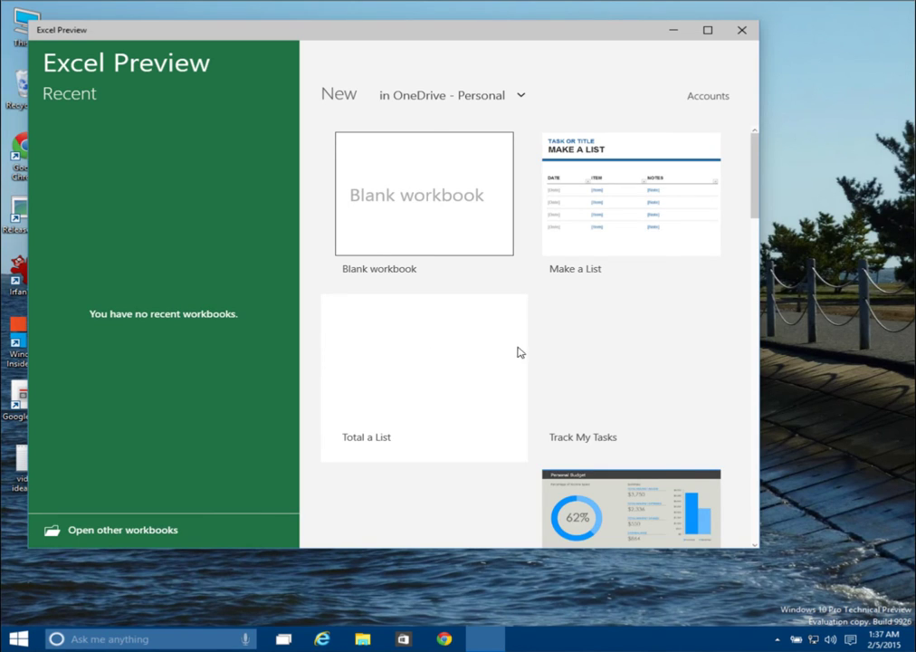
Browse the Excel start screen templates and create a new Blank workbook.
scroll(456, 281, down, 1)
scroll(480, 335, down, 2)
scroll(505, 363, down, 1)
scroll(505, 363, down, 3)
scroll(505, 363, up, 4)
scroll(505, 362, up, 2)
scroll(502, 361, up, 1)
click(446, 250)
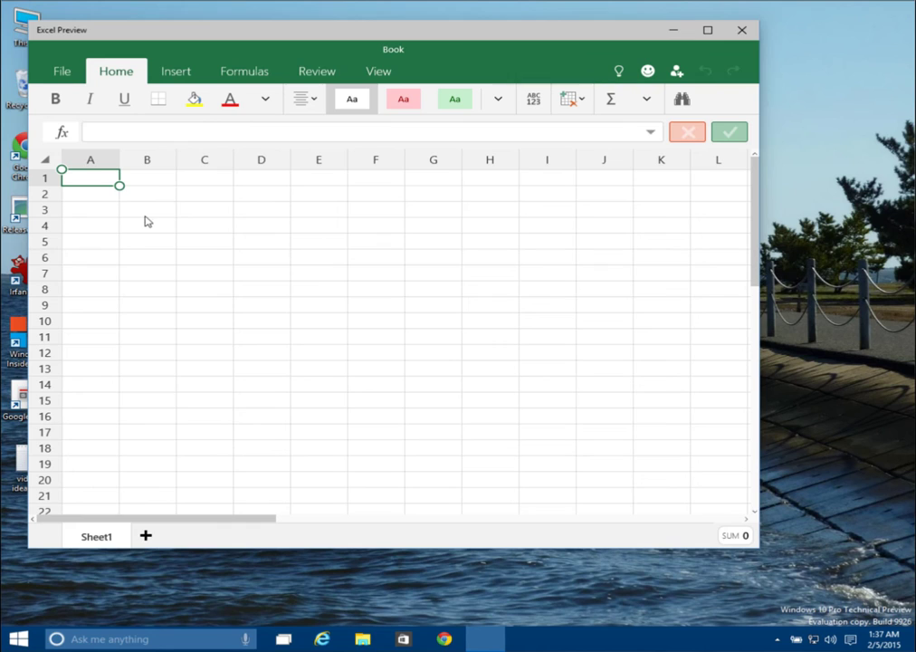
Enter the values 3, 3 and 4 into cells A1 through A3.
click(99, 180)
text(3)
key(Return)
text(3)
key(Return)
text(4)
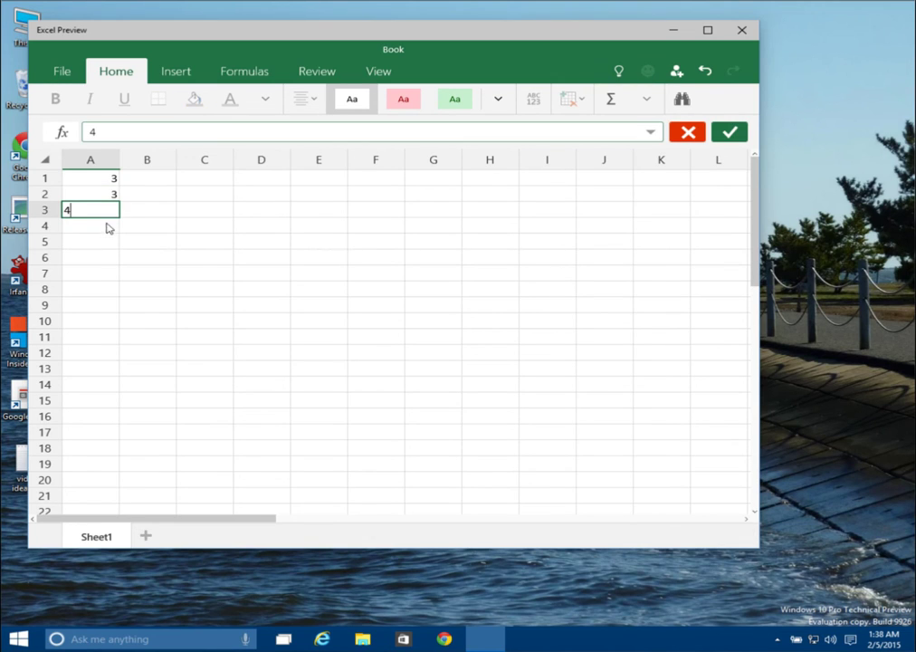
key(Return)
AutoSum A1:A3 so A4 holds =SUM(A1:A3) showing 10.
click(115, 208)
drag(115, 208, 113, 176)
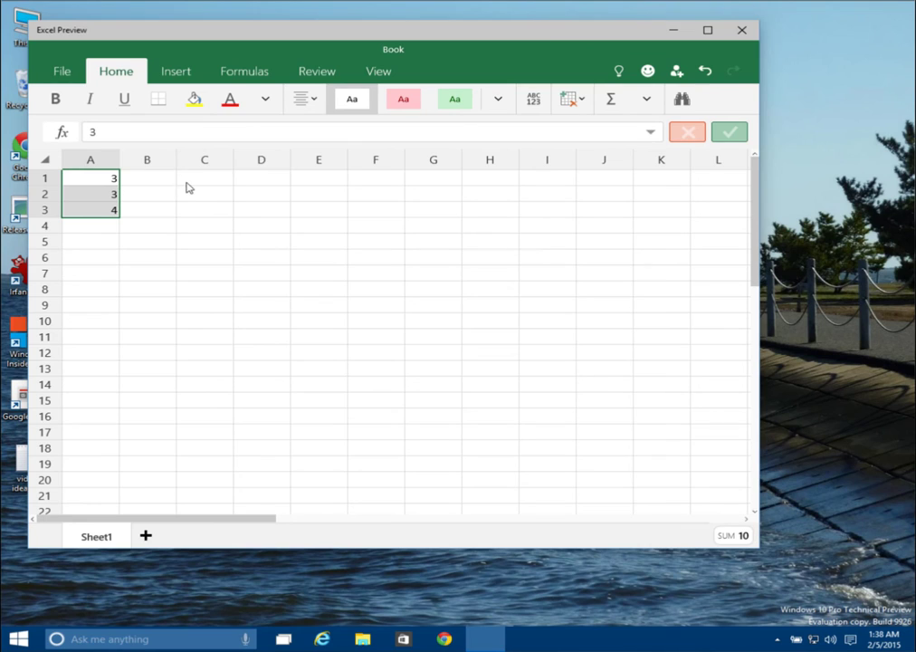
click(647, 101)
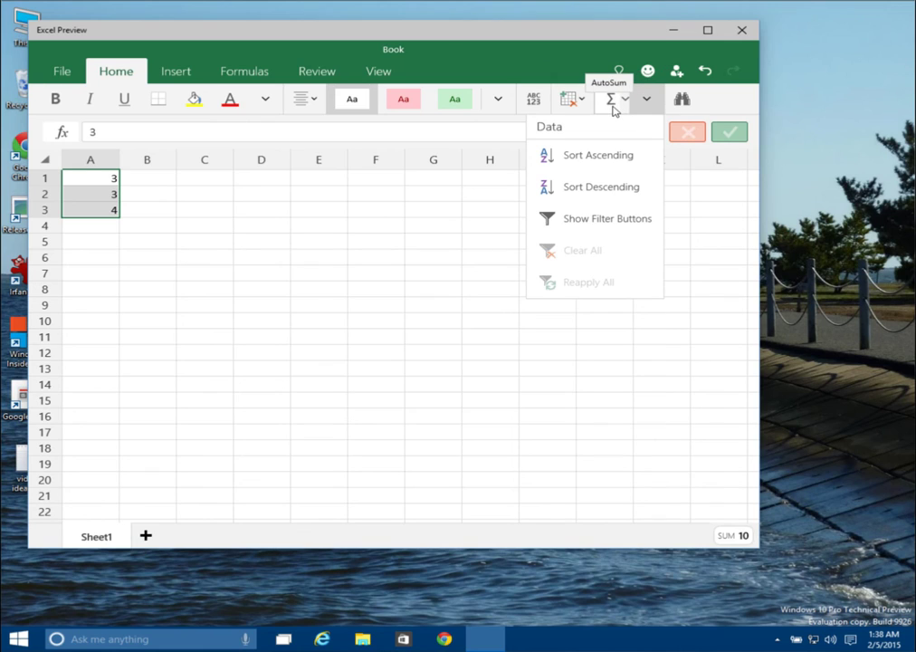
click(613, 102)
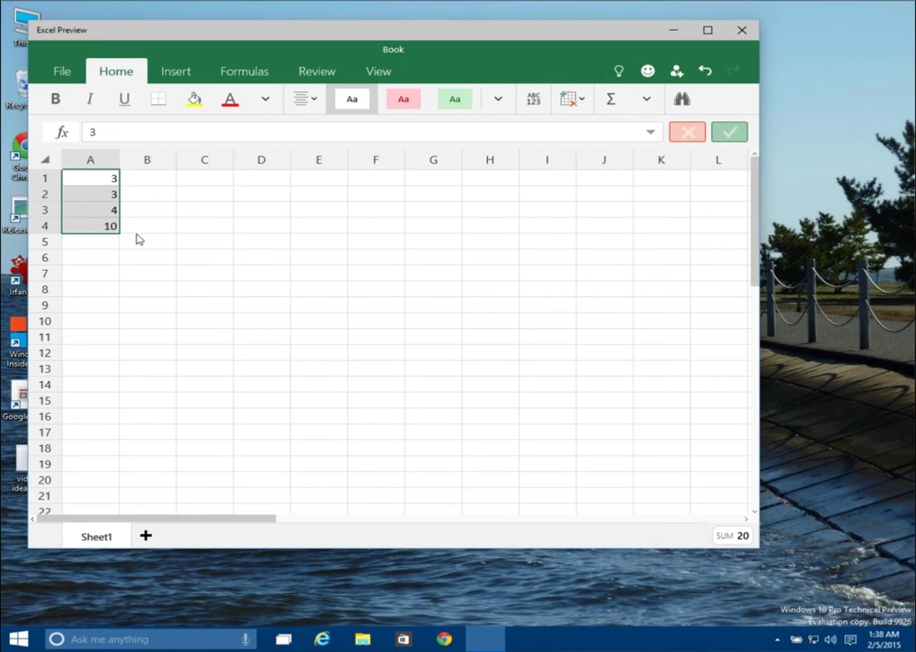
click(110, 229)
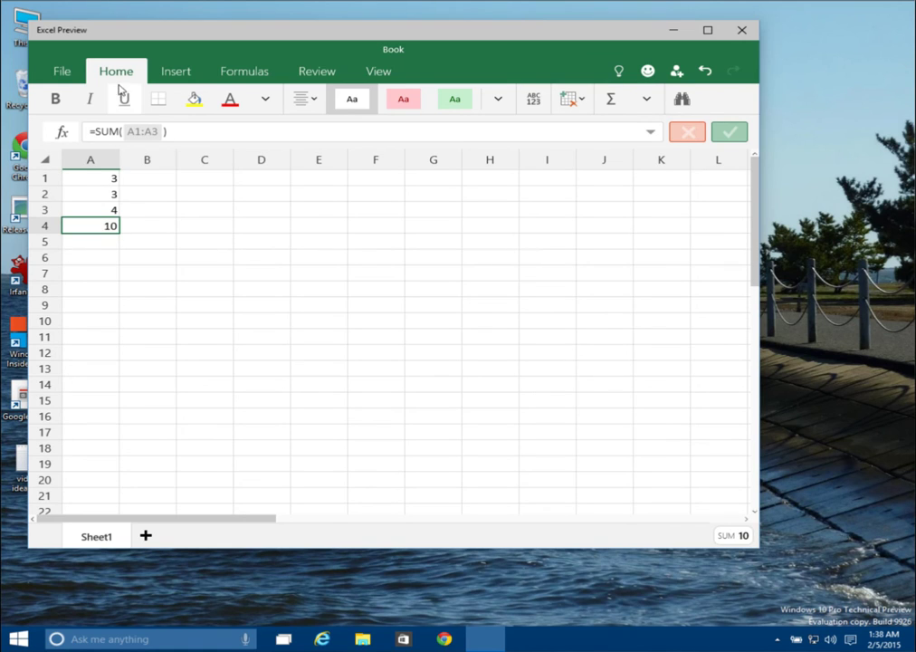
Browse the Insert, Formulas, Review and Home ribbons, then enlarge the Excel window.
click(174, 73)
click(245, 73)
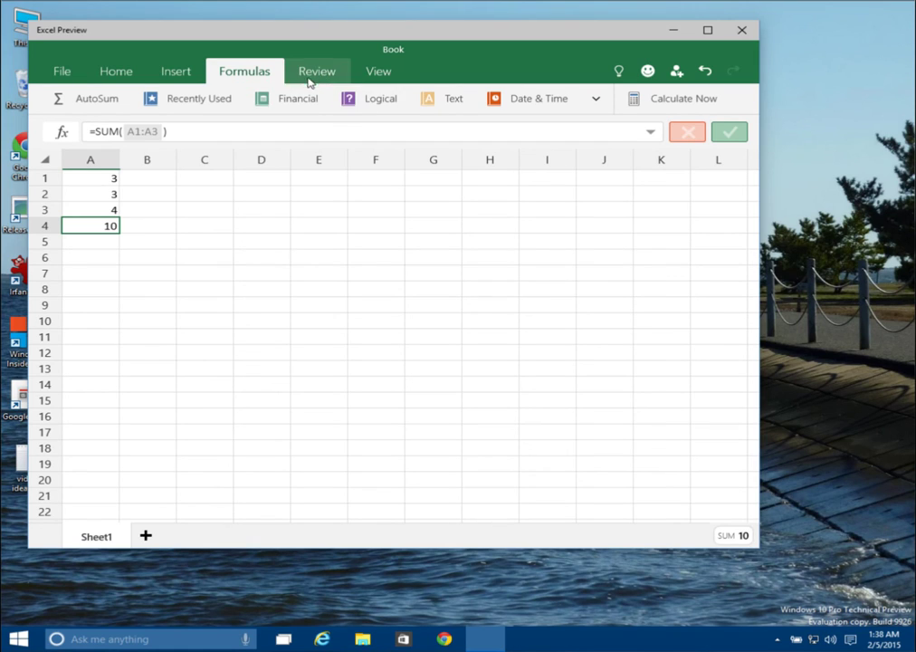
click(309, 80)
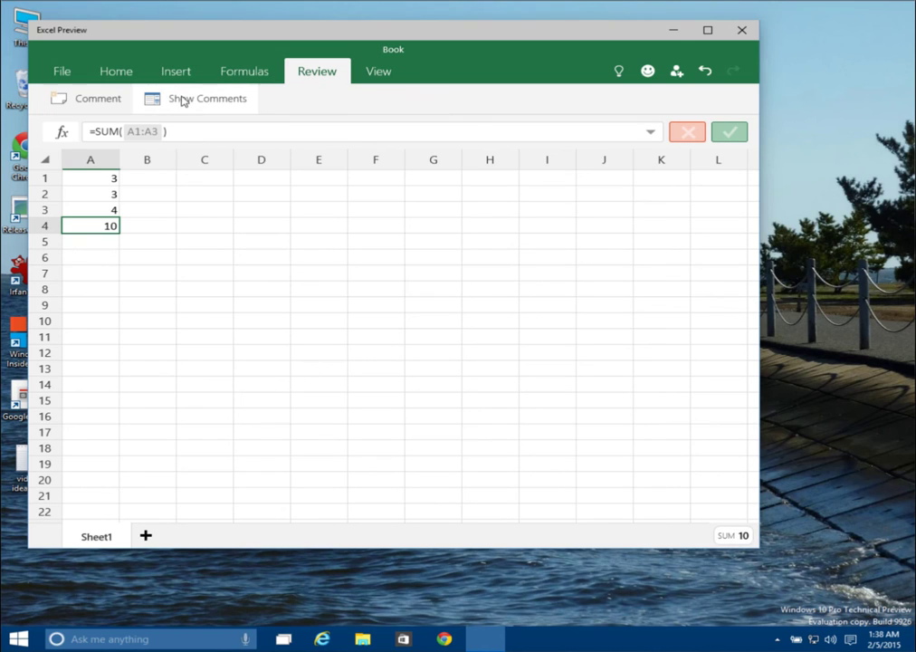
click(115, 80)
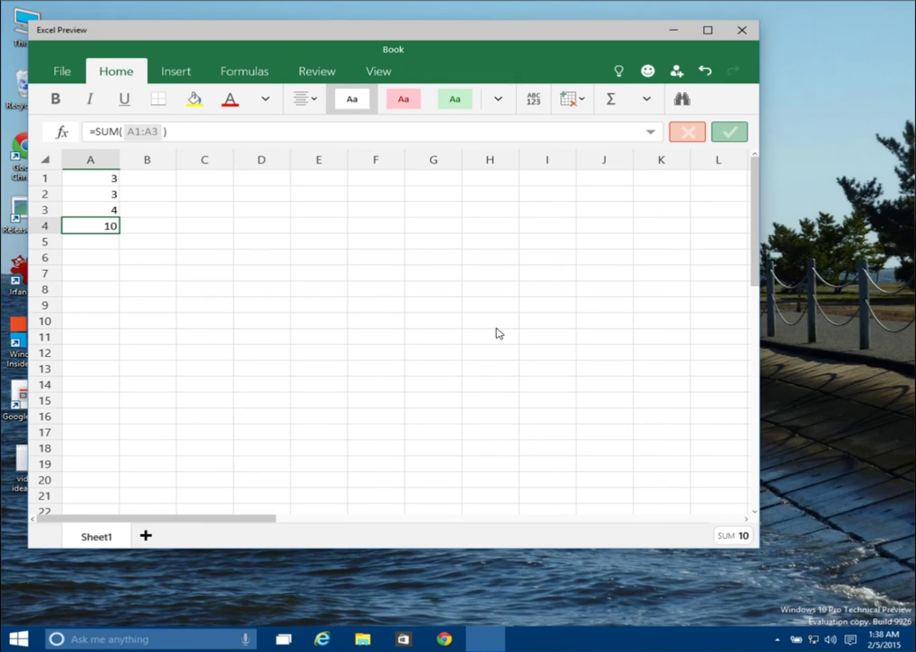
mouse_move(751, 272)
drag(752, 548, 827, 524)
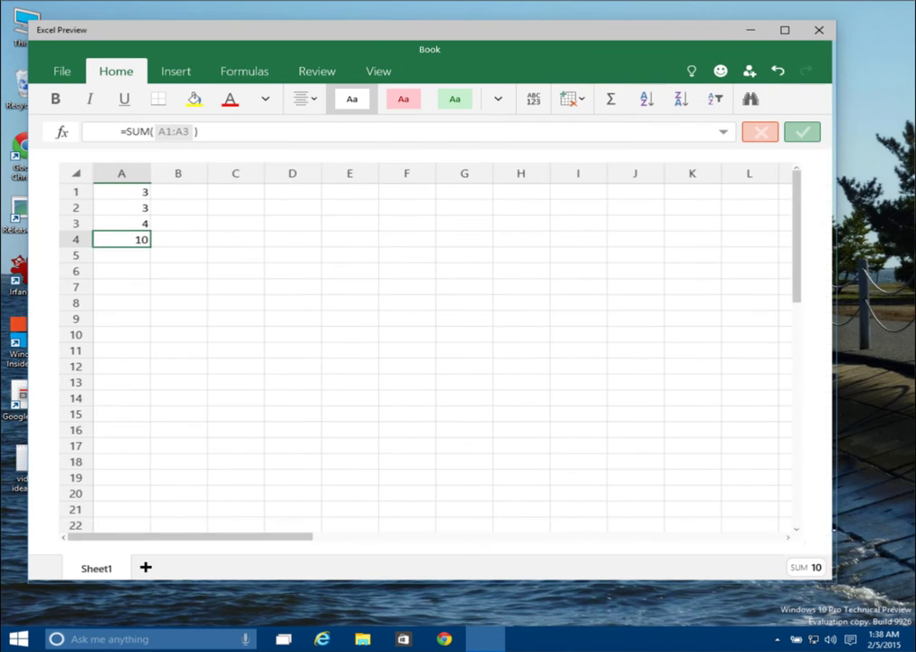
Close Excel and launch PowerPoint Preview from the Start menu's All apps list.
click(824, 36)
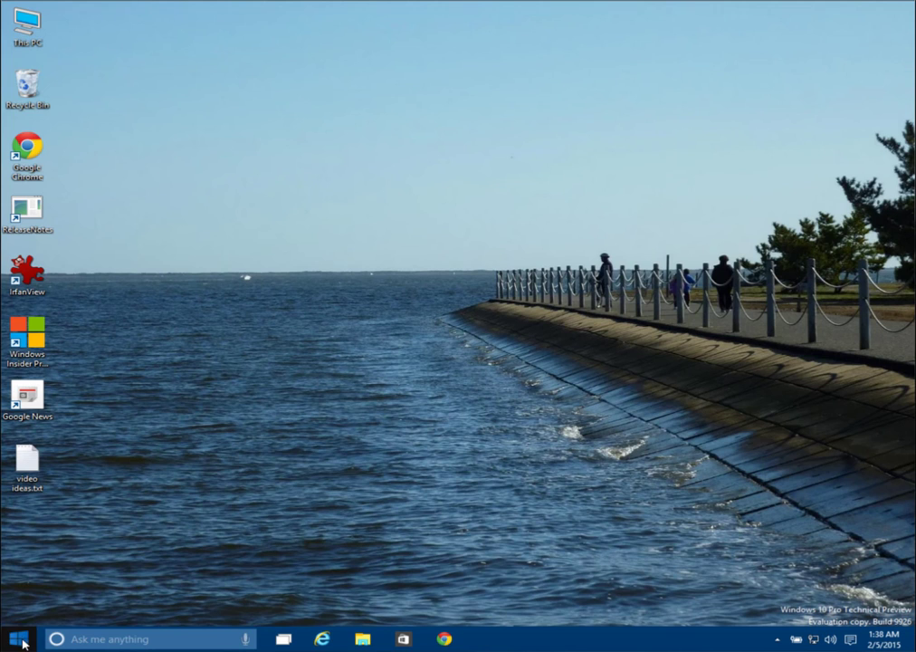
click(20, 640)
click(56, 613)
scroll(113, 588, down, 2)
scroll(113, 588, down, 3)
scroll(113, 589, down, 2)
scroll(114, 589, down, 2)
scroll(114, 588, down, 1)
scroll(112, 589, down, 1)
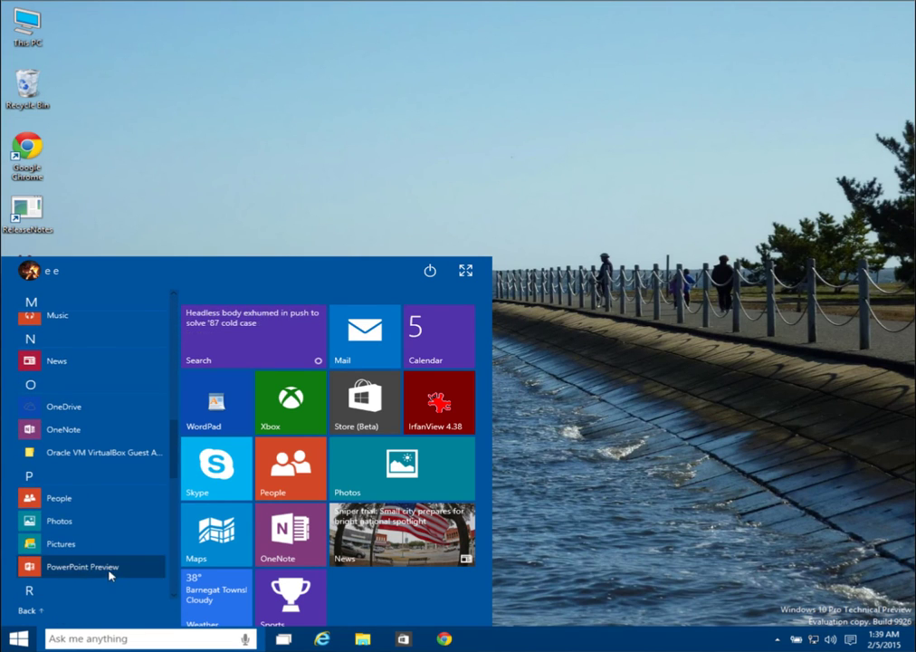
click(111, 571)
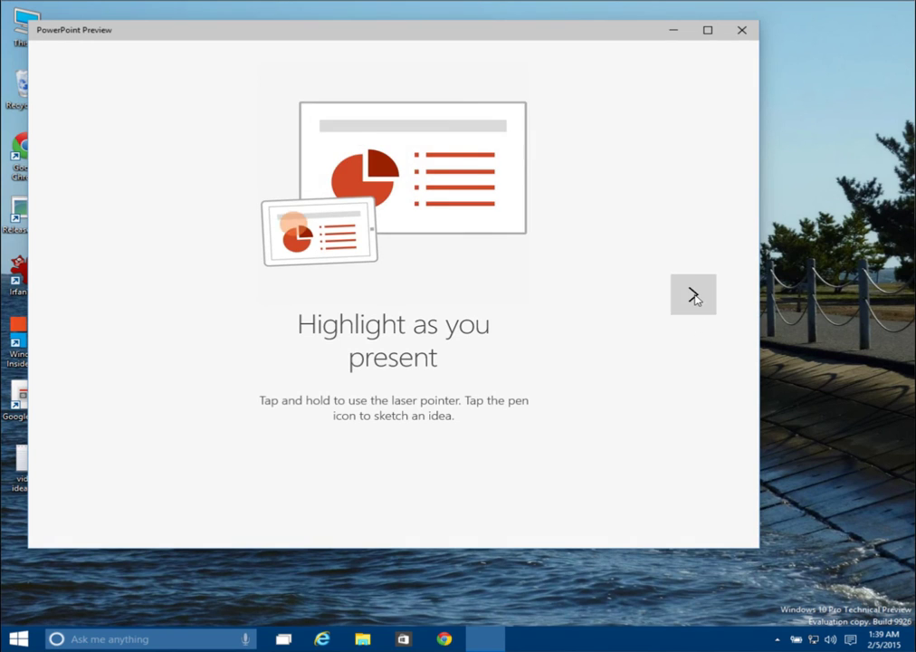
Skip the PowerPoint intro, use it for free, and start a Vapor Trail presentation.
click(694, 295)
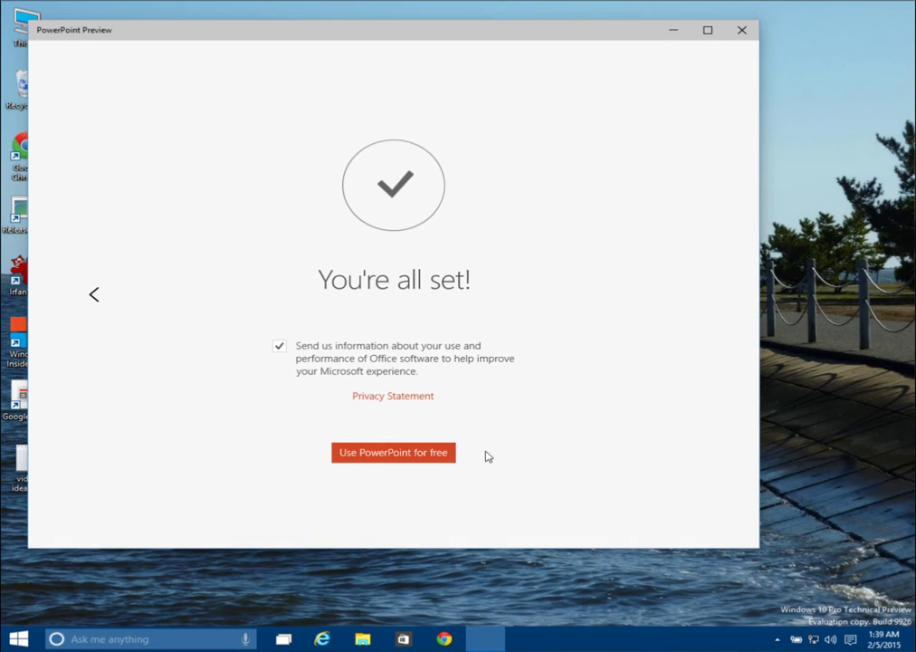
click(405, 453)
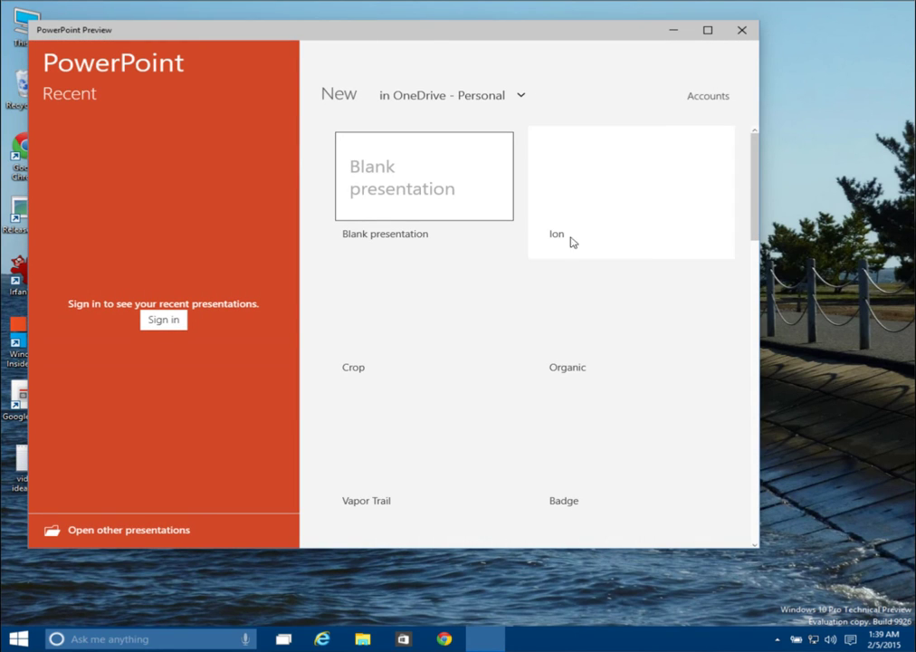
scroll(534, 324, down, 4)
scroll(533, 324, up, 1)
scroll(533, 324, up, 1)
scroll(533, 324, up, 2)
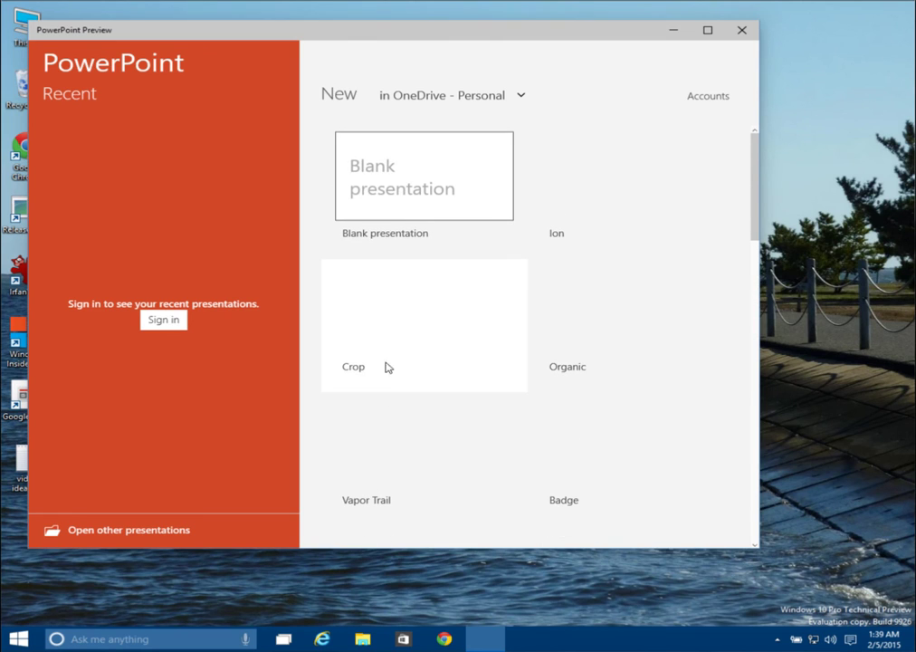
click(383, 435)
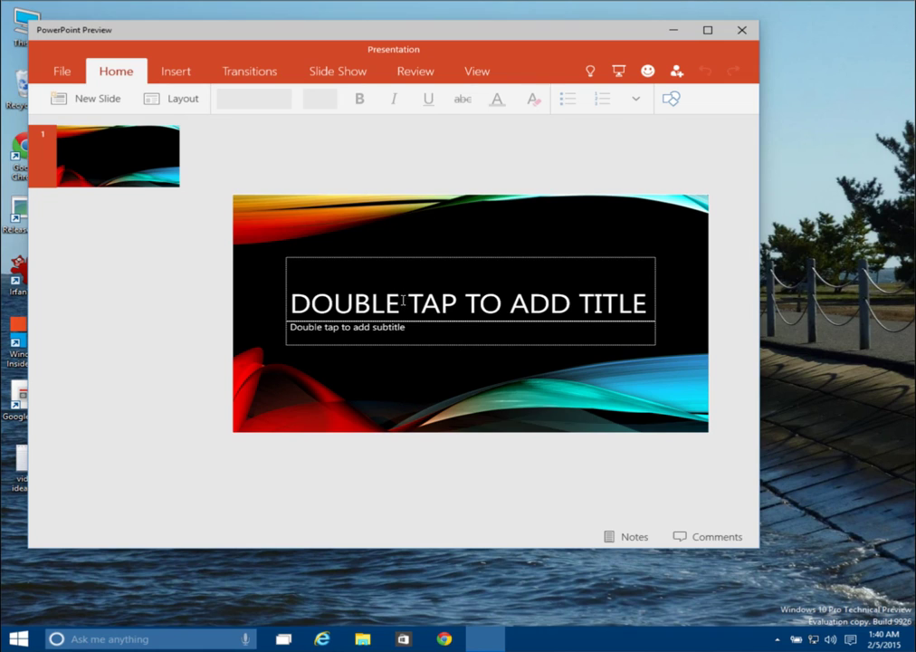
Activate the Vapor Trail slide's title placeholder, then its subtitle placeholder.
click(403, 301)
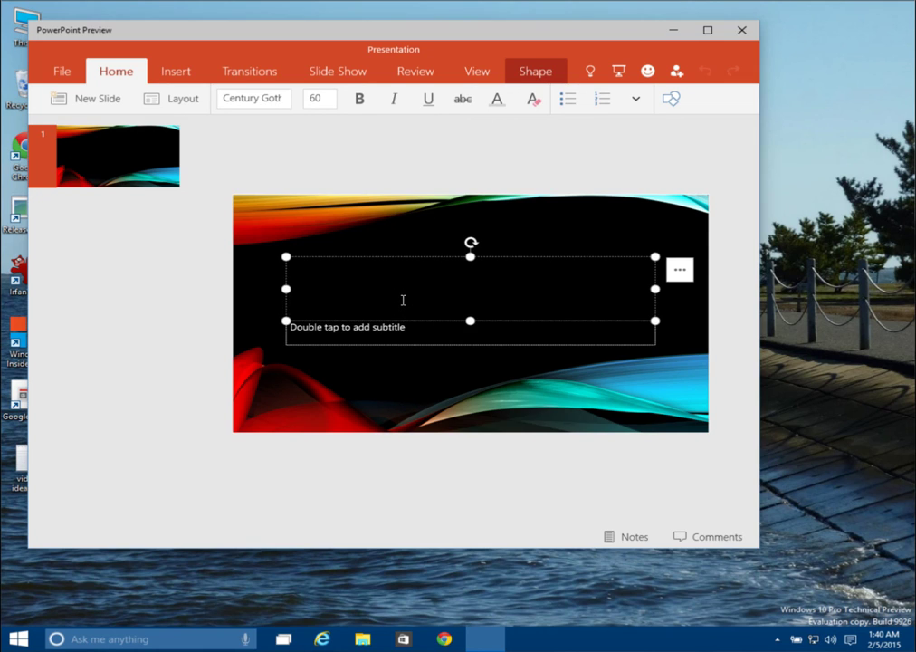
click(408, 330)
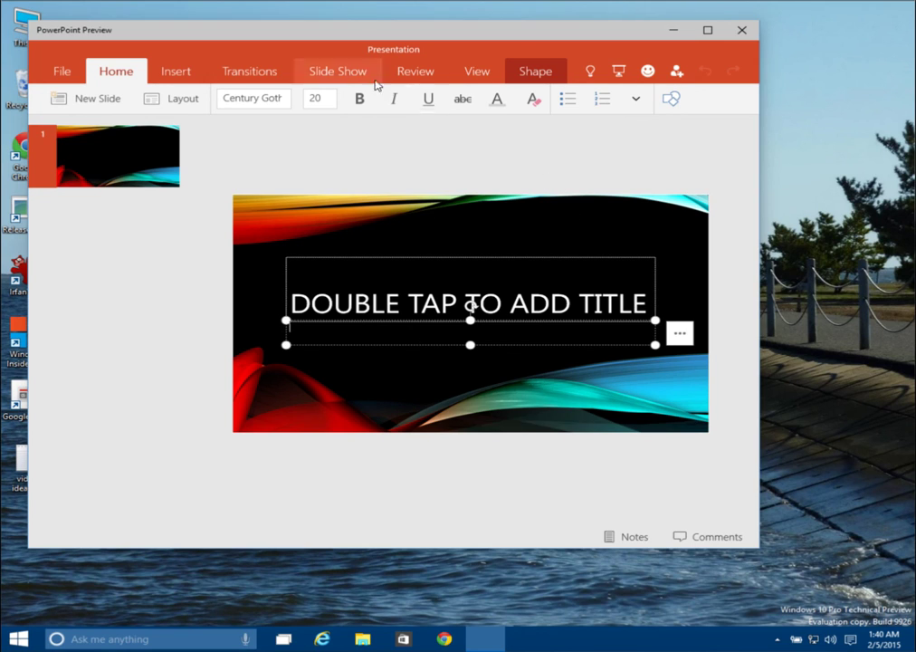
Browse the Slide Show, Transitions and Insert ribbons, then close PowerPoint Preview.
click(362, 78)
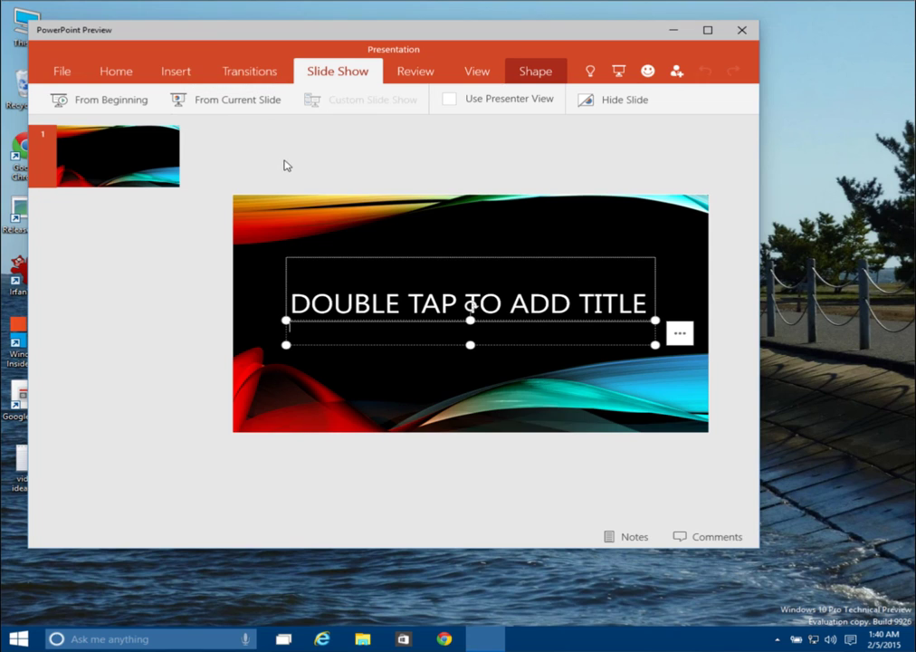
click(267, 76)
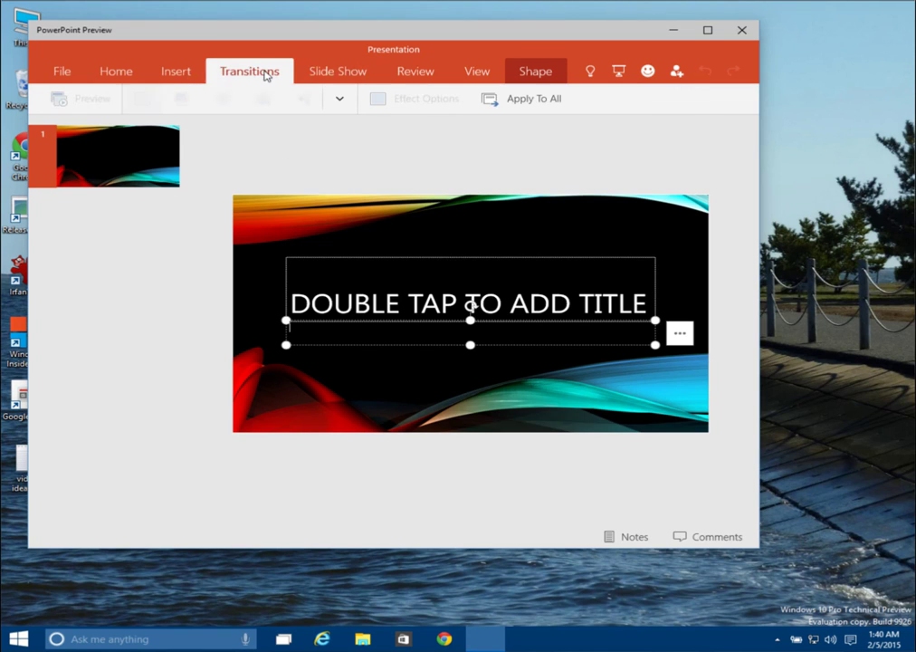
click(178, 78)
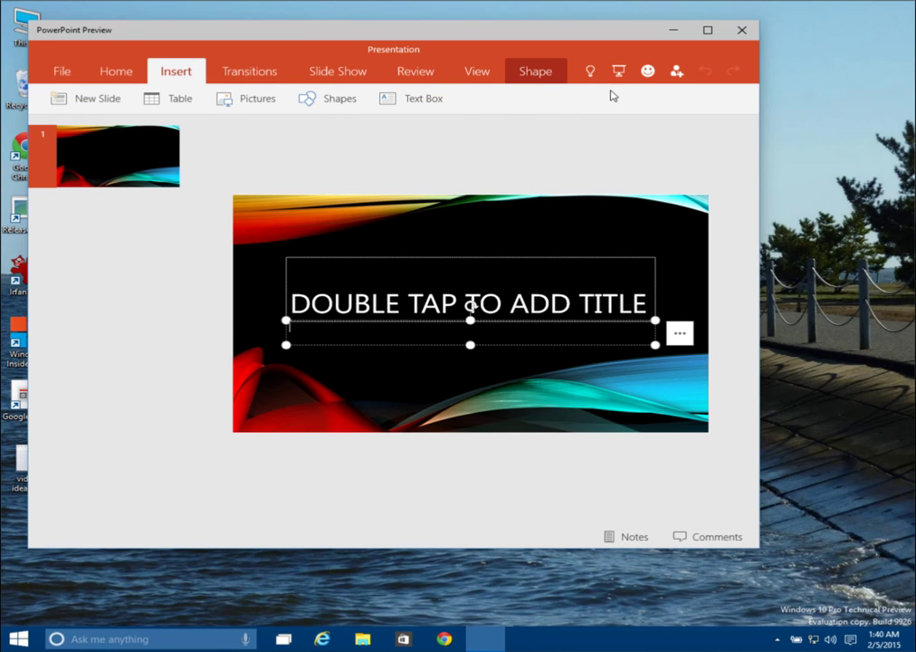
click(743, 30)
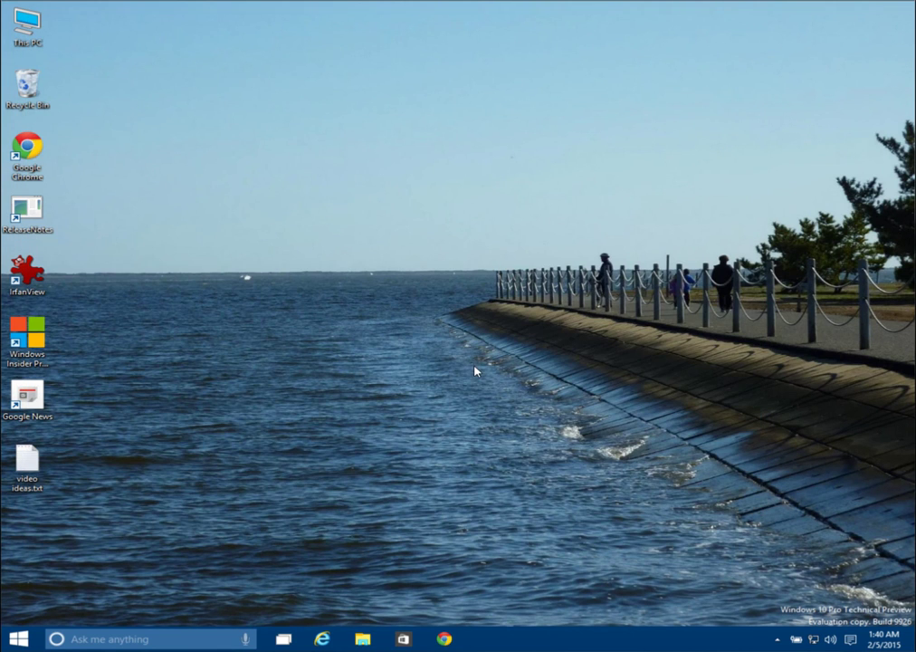